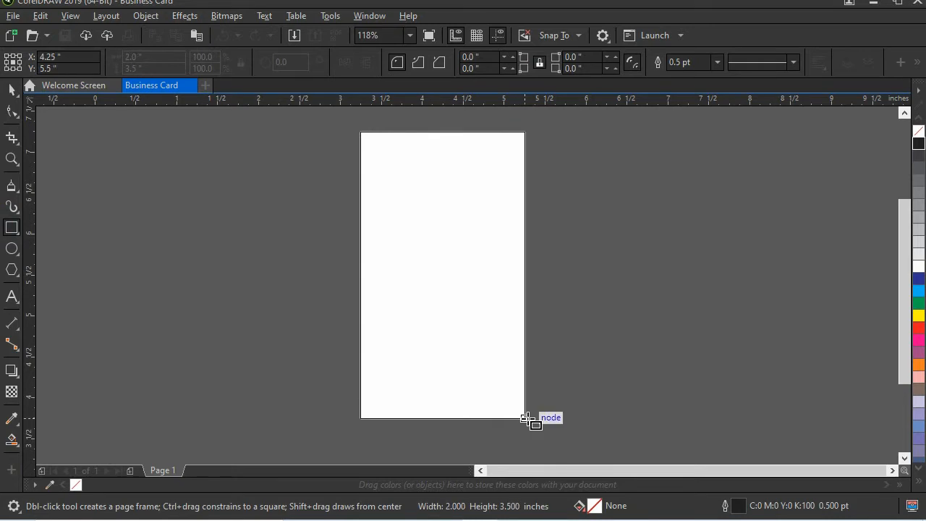
# - Paste the copied logo, contact details and QR code artwork into the business card document
pyautogui.moveTo(400, 159); pyautogui.dragTo(432, 178)
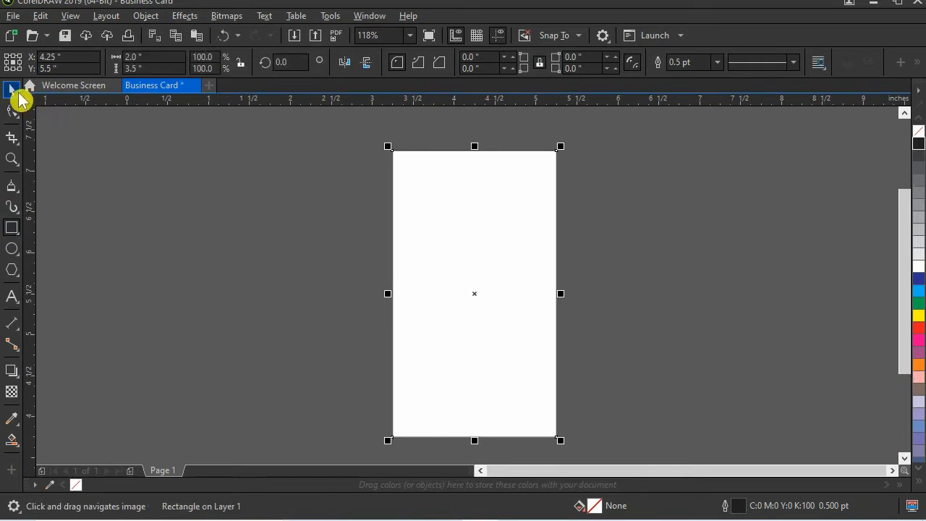
pyautogui.click(16, 91)
pyautogui.moveTo(309, 267); pyautogui.dragTo(264, 253)
pyautogui.rightClick(653, 149)
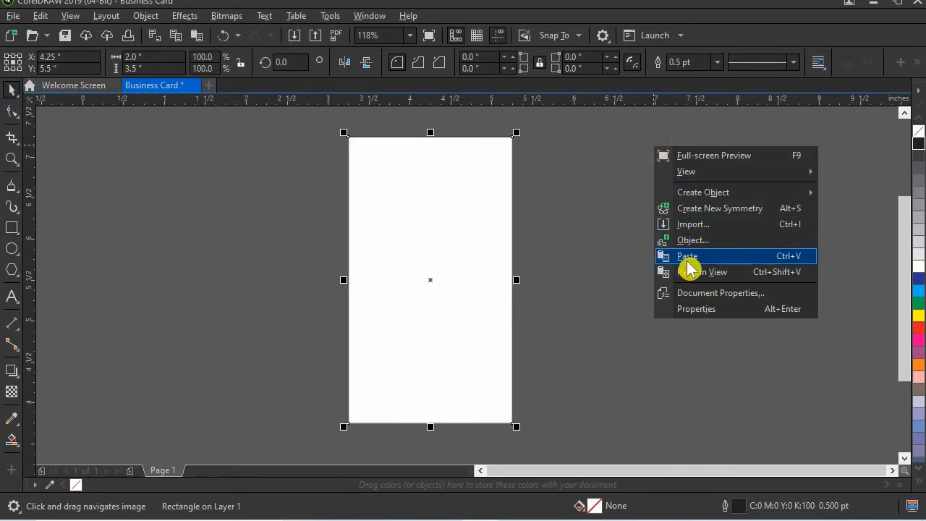
pyautogui.click(687, 259)
pyautogui.moveTo(536, 311); pyautogui.dragTo(520, 252)
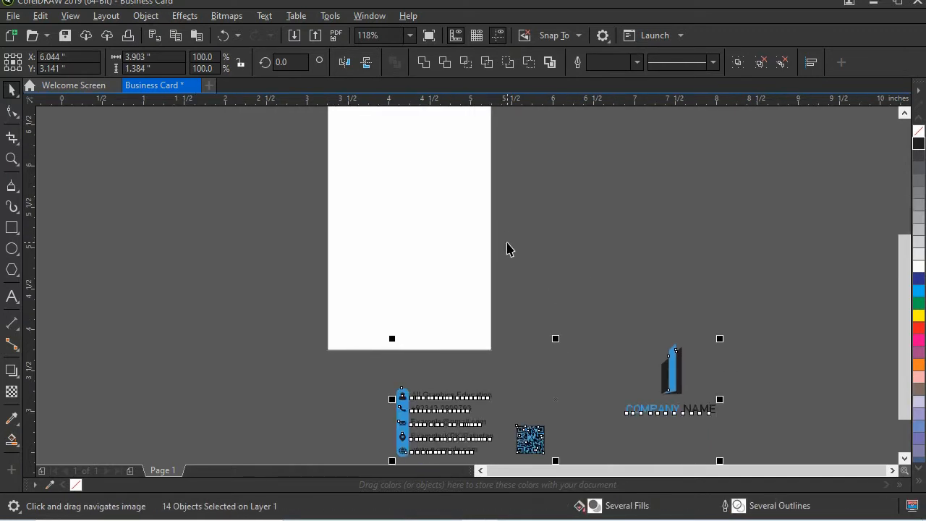
pyautogui.click(267, 285)
# - Move the building logo together with its COMPANY NAME text to the empty area left of the card
pyautogui.scroll(2, 421, 229)
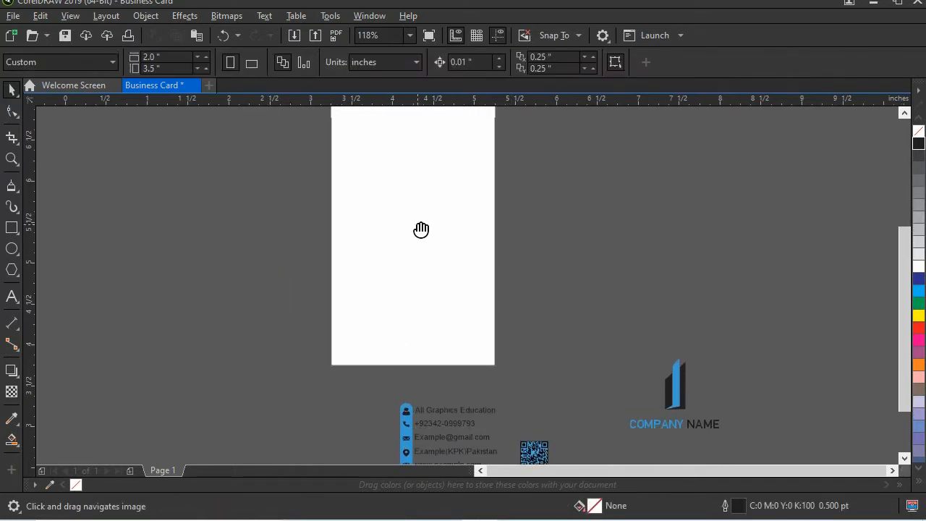
pyautogui.click(409, 208)
pyautogui.scroll(-1, 723, 419)
pyautogui.moveTo(582, 308); pyautogui.dragTo(737, 431)
pyautogui.moveTo(677, 363); pyautogui.dragTo(270, 146)
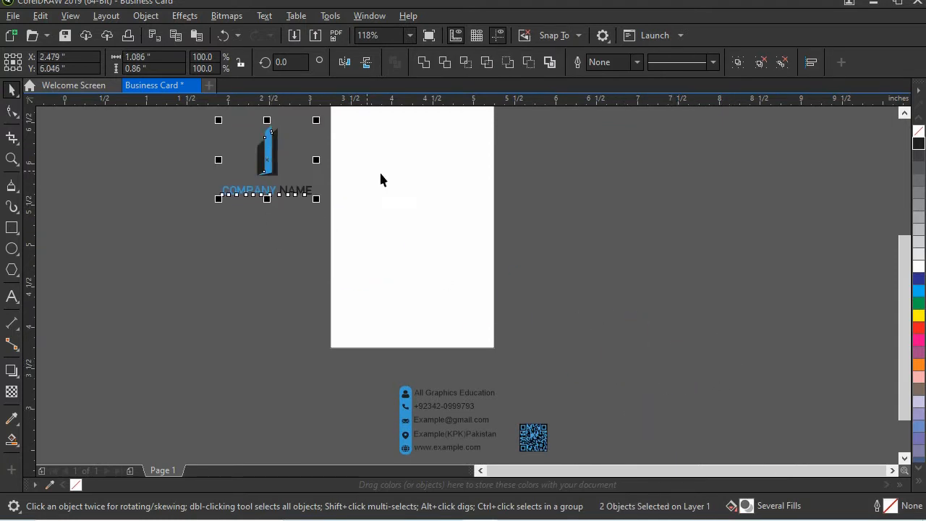
# - Fill the page-sized 2 x 3.5 inch rectangle with white and deselect it
pyautogui.moveTo(401, 180); pyautogui.dragTo(422, 250)
pyautogui.click(406, 199)
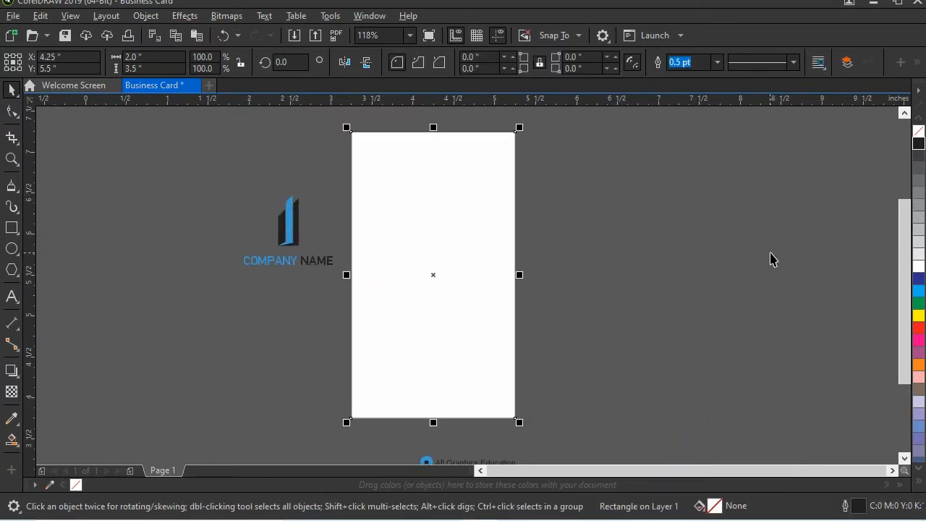
pyautogui.click(917, 266)
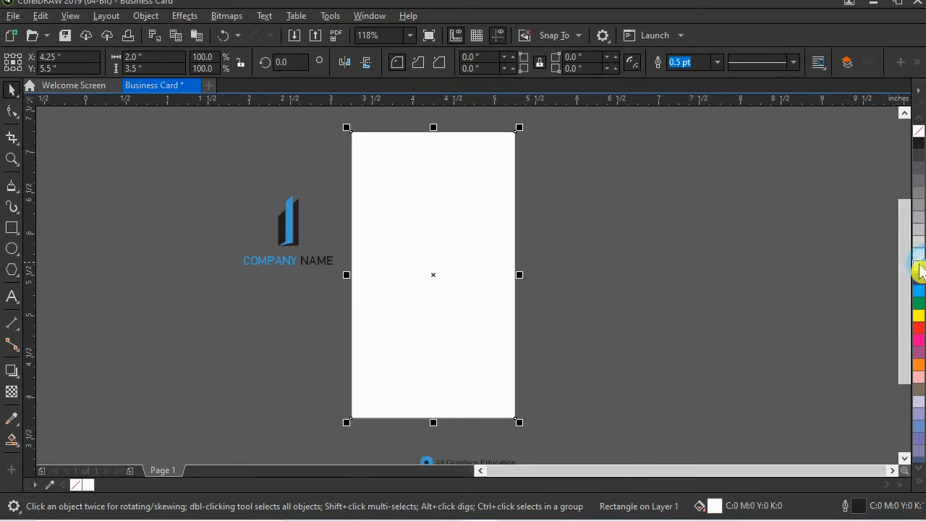
pyautogui.press('Escape')
# - Draw a zigzag polyline from the card's lower-left corner to the right edge's midpoint, back to the bottom edge, up to the right edge and down again
pyautogui.moveTo(413, 303); pyautogui.dragTo(413, 297)
pyautogui.moveTo(402, 262); pyautogui.dragTo(401, 256)
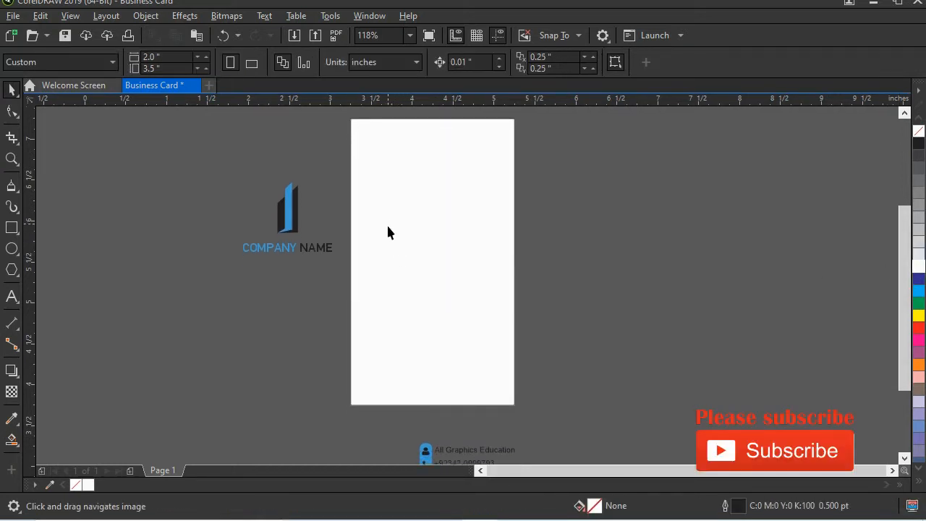
pyautogui.click(20, 191)
pyautogui.click(17, 194)
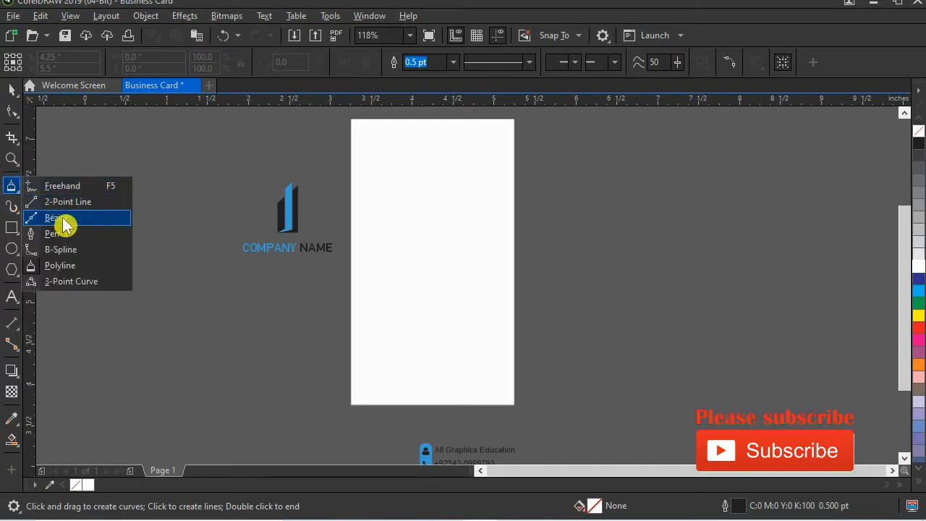
pyautogui.click(59, 269)
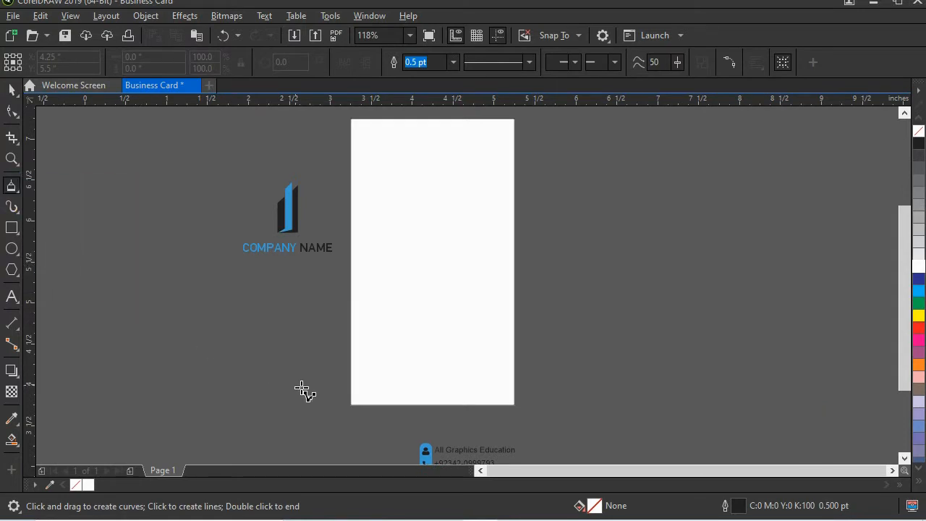
pyautogui.click(352, 404)
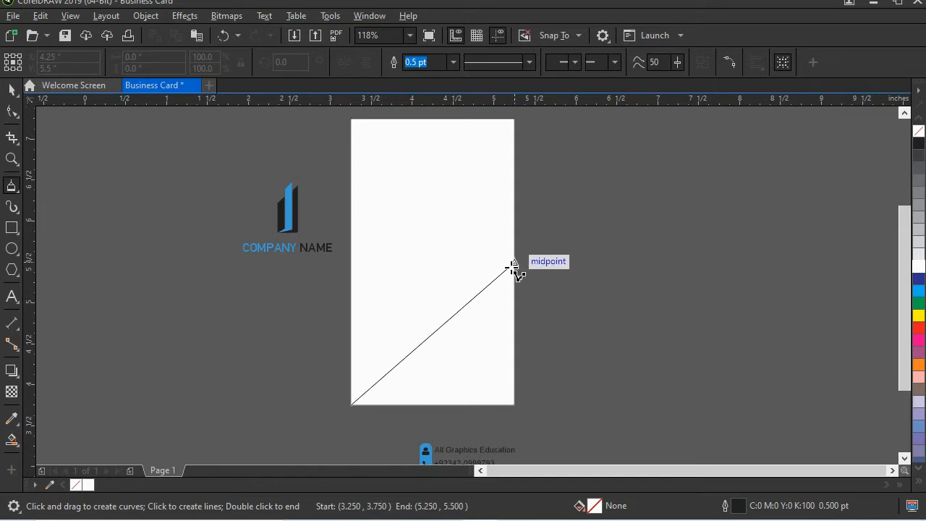
pyautogui.click(512, 267)
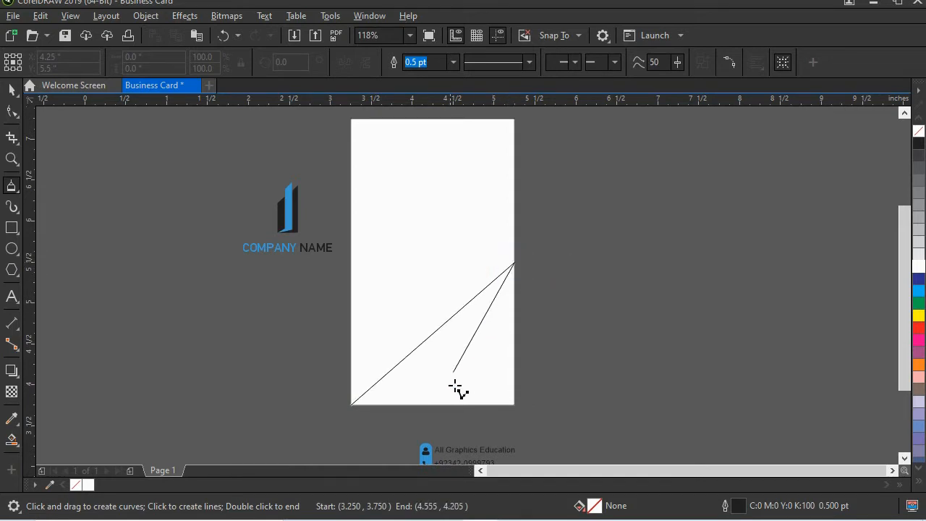
pyautogui.click(399, 404)
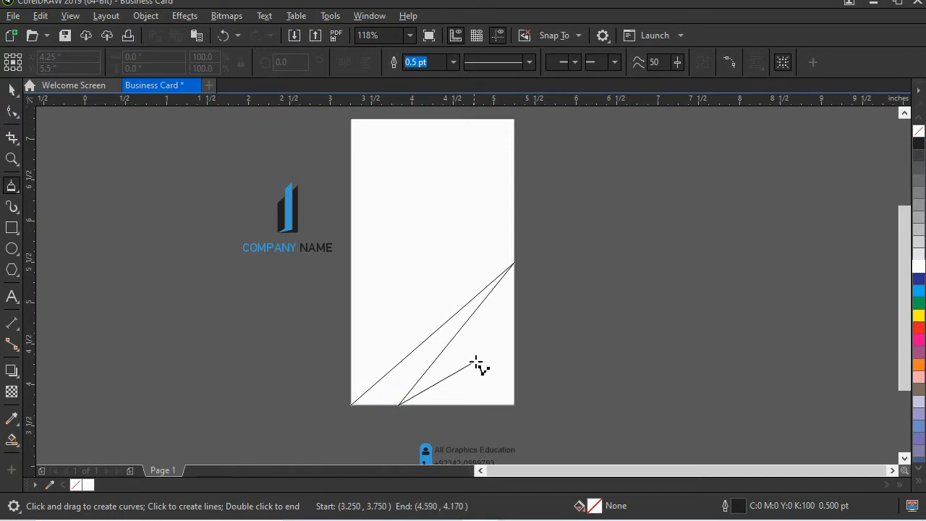
pyautogui.click(513, 307)
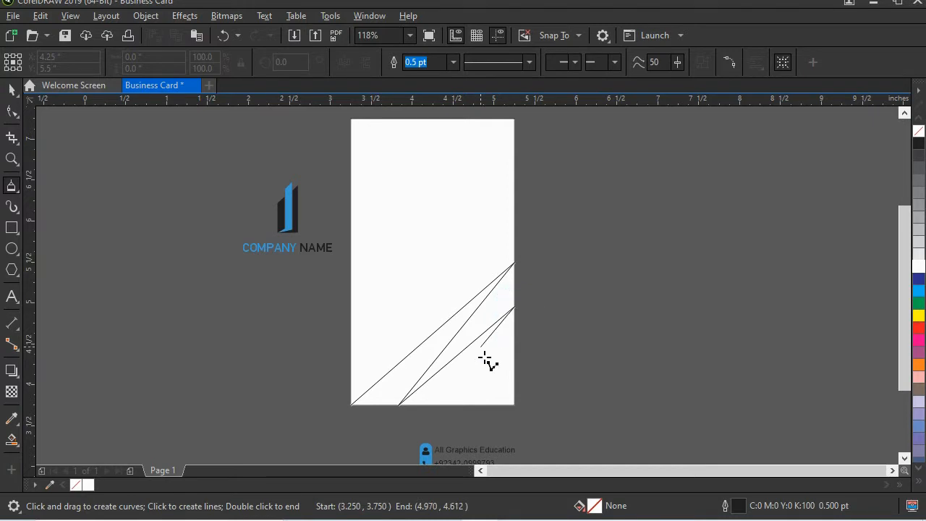
pyautogui.doubleClick(448, 404)
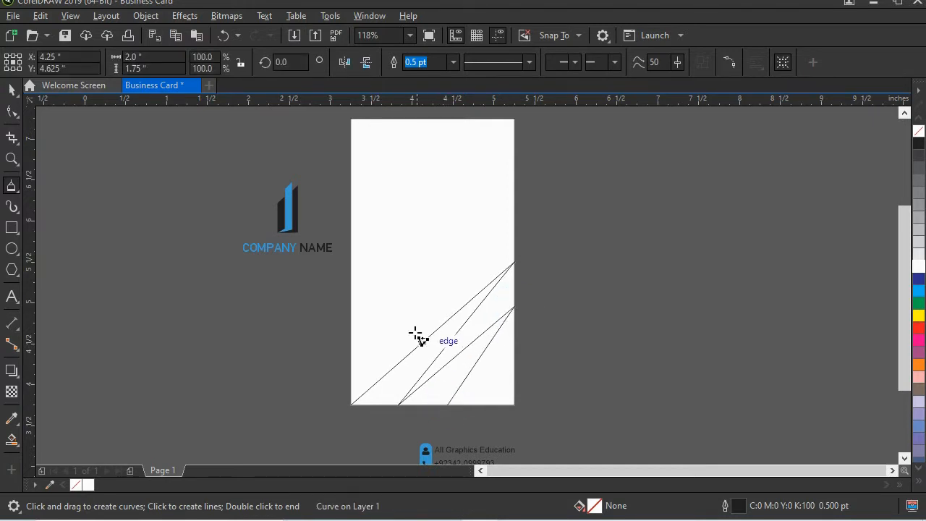
# - Smart Fill the four triangular regions formed by the zigzag with the blue-gray C40 M20 Y0 K40
pyautogui.hscroll(-1, 383, 296)
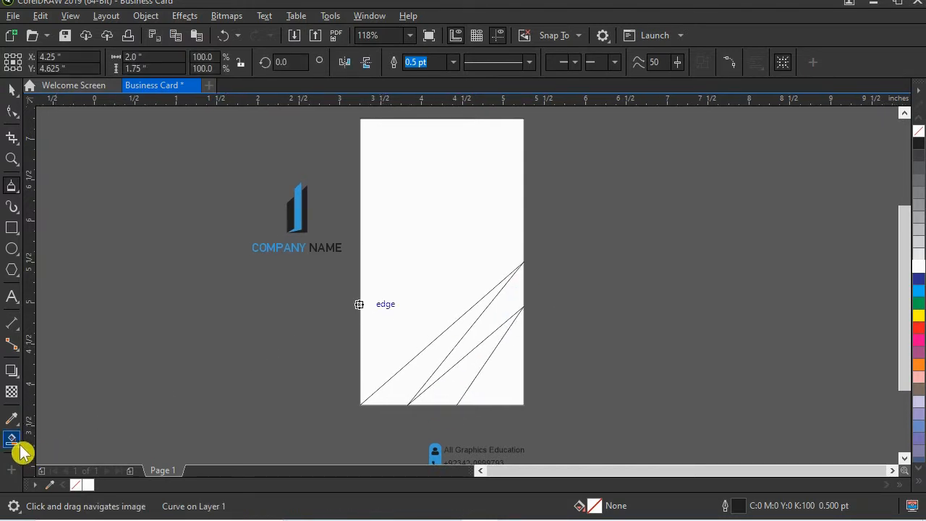
pyautogui.click(18, 445)
pyautogui.click(44, 455)
pyautogui.click(487, 386)
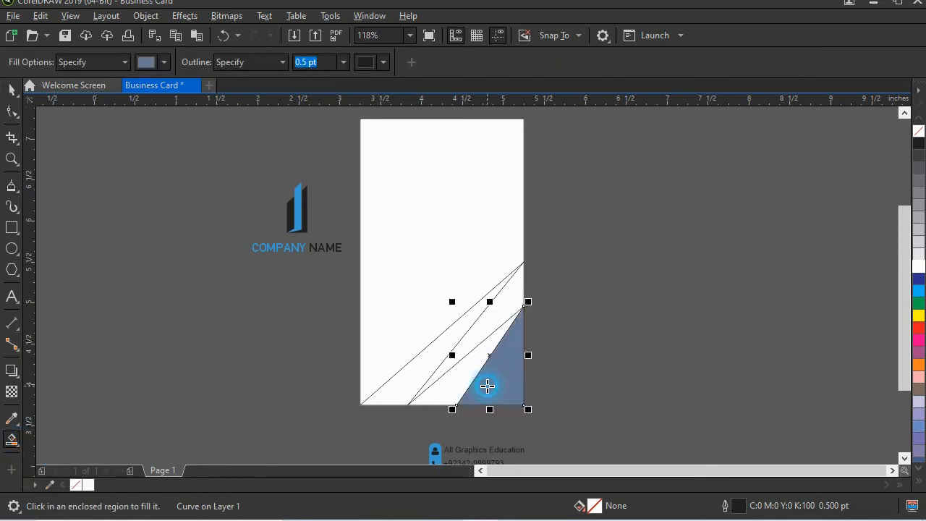
pyautogui.click(473, 370)
pyautogui.click(478, 326)
pyautogui.click(449, 337)
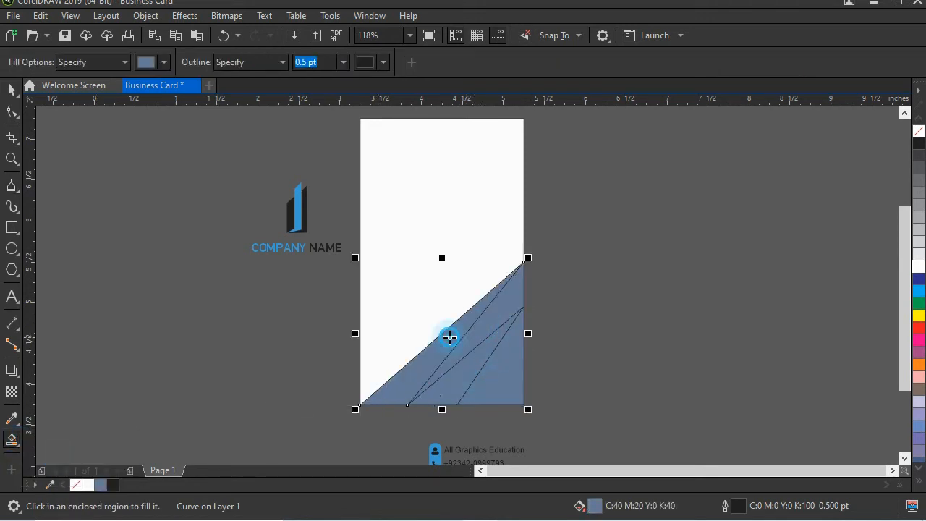
# - Recolor the two upper triangles of the diagonal band black, C0 M0 Y0 K100
pyautogui.click(11, 88)
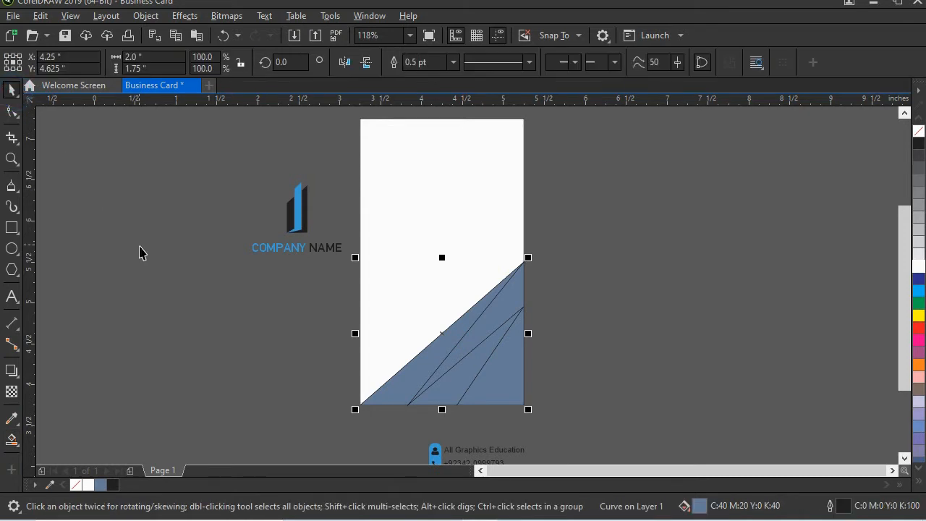
pyautogui.click(386, 356)
pyautogui.click(422, 359)
pyautogui.click(117, 485)
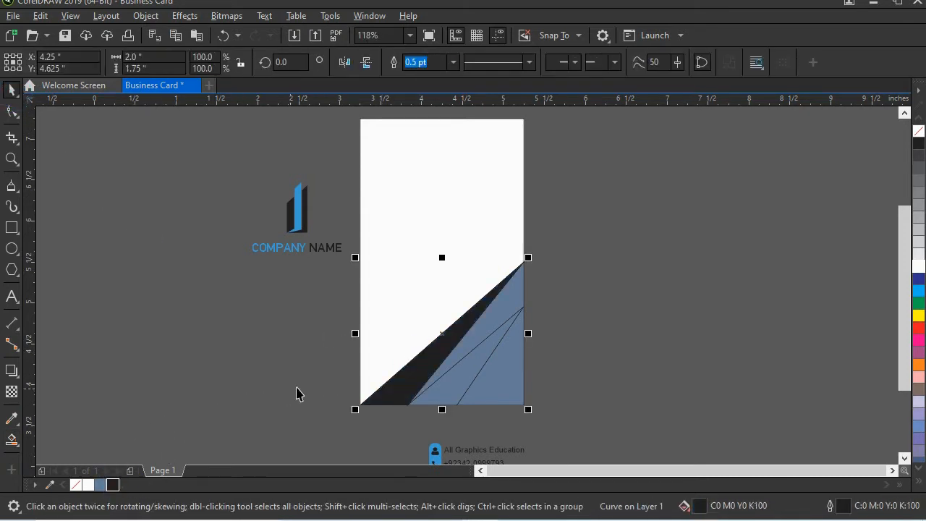
pyautogui.click(506, 308)
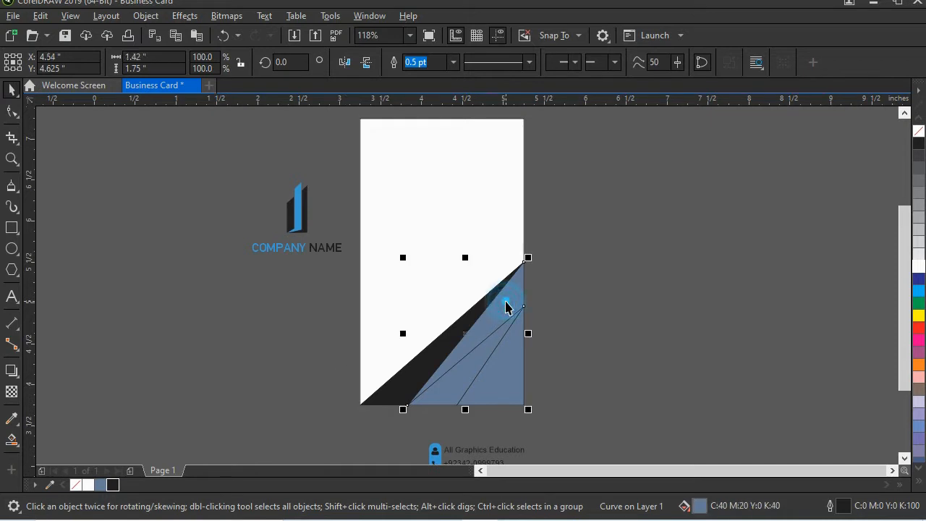
pyautogui.click(116, 483)
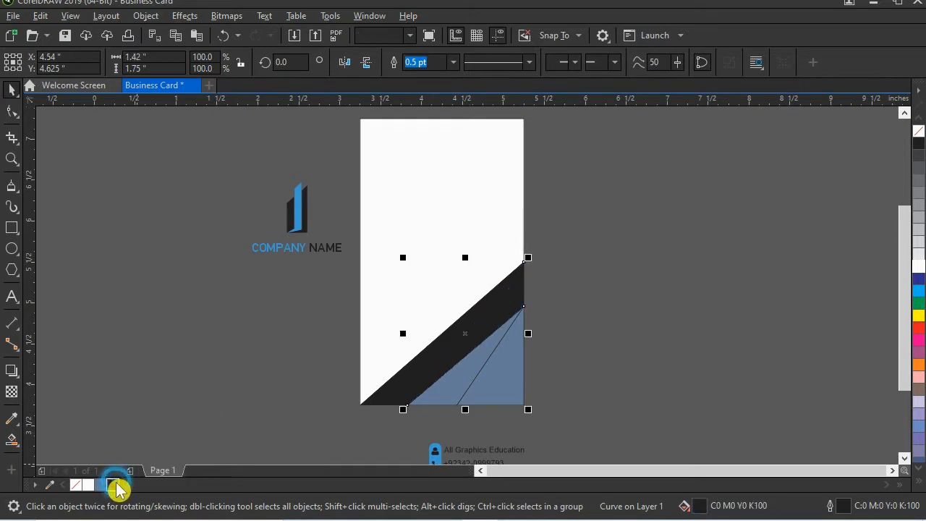
# - Sample the bright blue of the contact icon strip and apply it to the two lower-right triangles
pyautogui.moveTo(428, 369); pyautogui.dragTo(376, 320)
pyautogui.scroll(3, 375, 326)
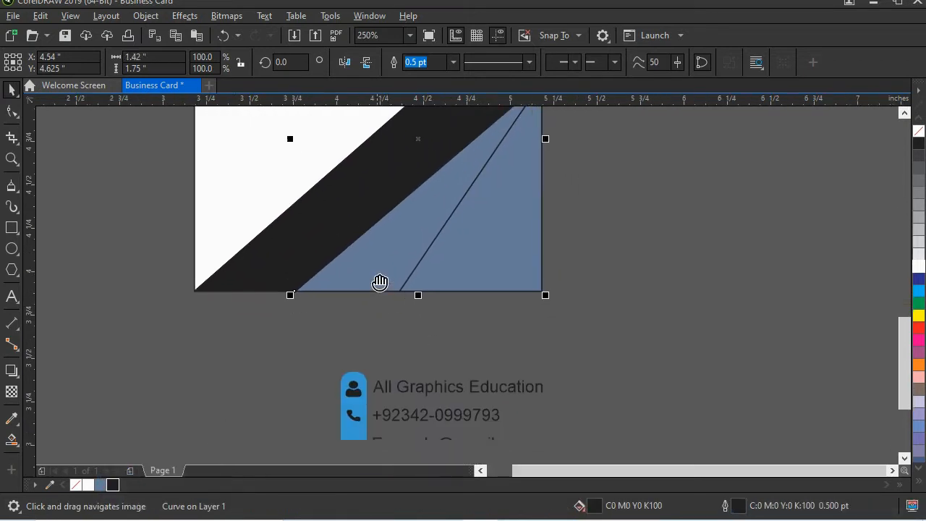
pyautogui.click(12, 419)
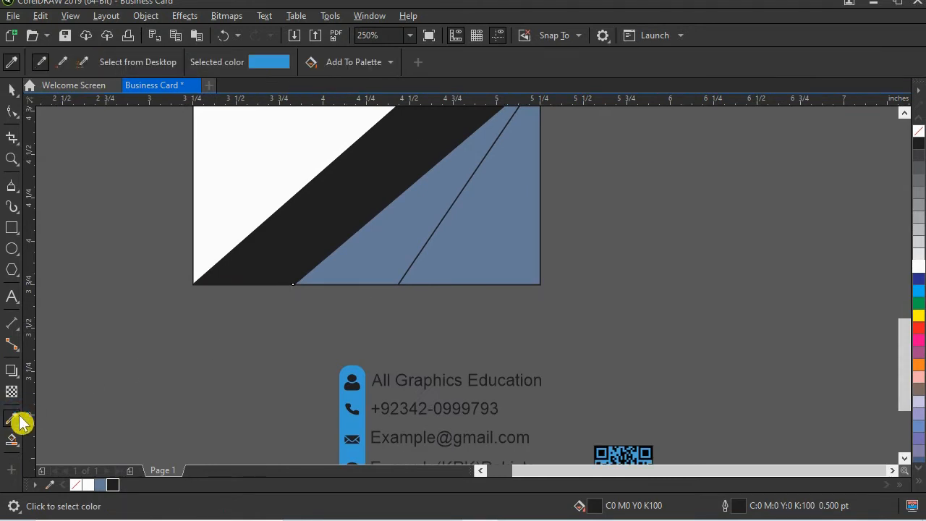
pyautogui.click(19, 432)
pyautogui.click(65, 419)
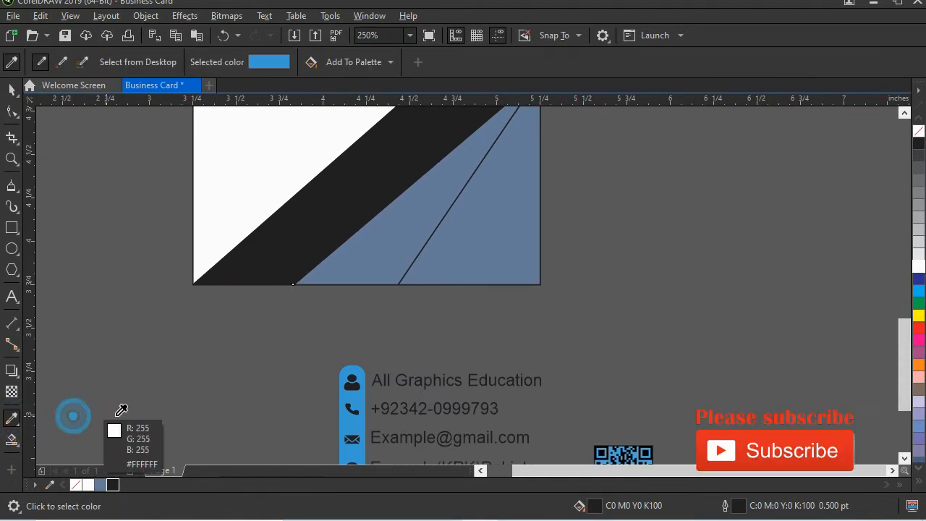
pyautogui.click(354, 390)
pyautogui.click(440, 214)
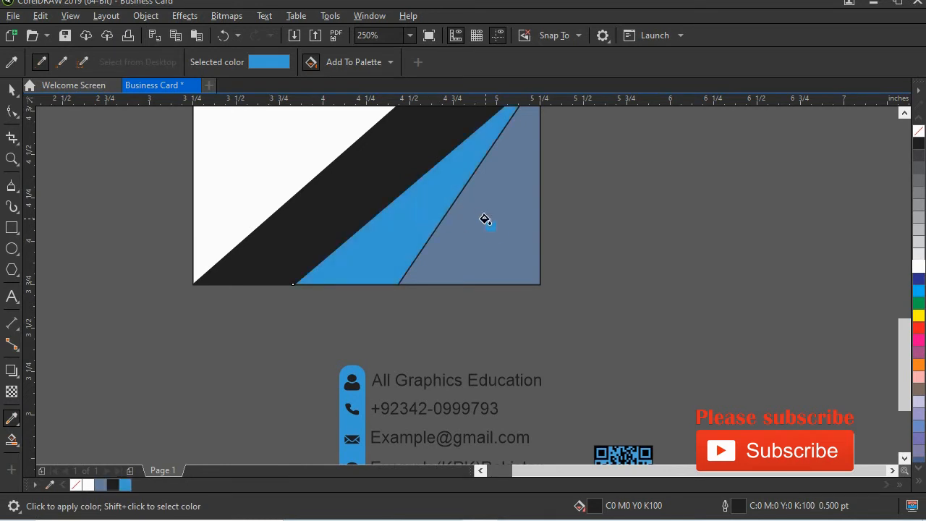
pyautogui.click(486, 224)
pyautogui.click(12, 89)
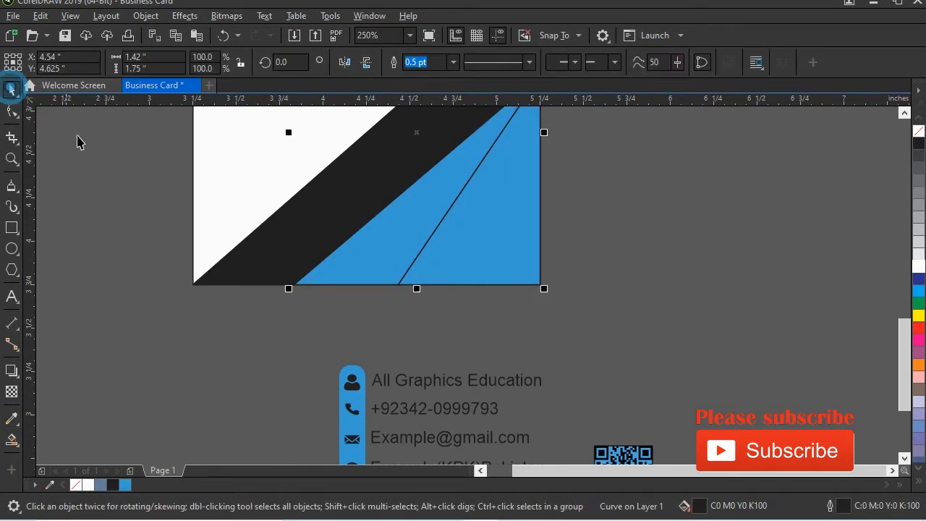
pyautogui.click(117, 180)
# - Change the uniform fill of the black triangle next to the blue area to dark gray #4A4A4A
pyautogui.click(399, 180)
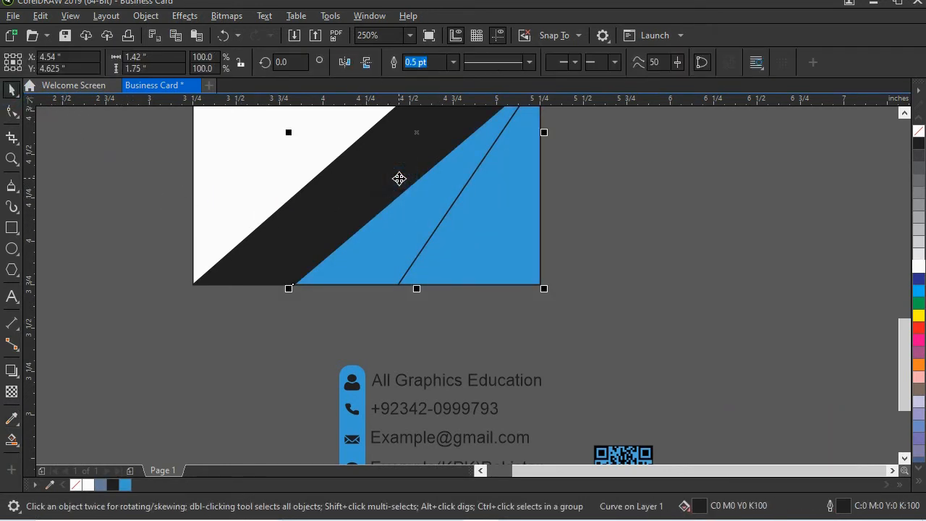
pyautogui.doubleClick(705, 506)
pyautogui.moveTo(322, 51); pyautogui.dragTo(565, 56)
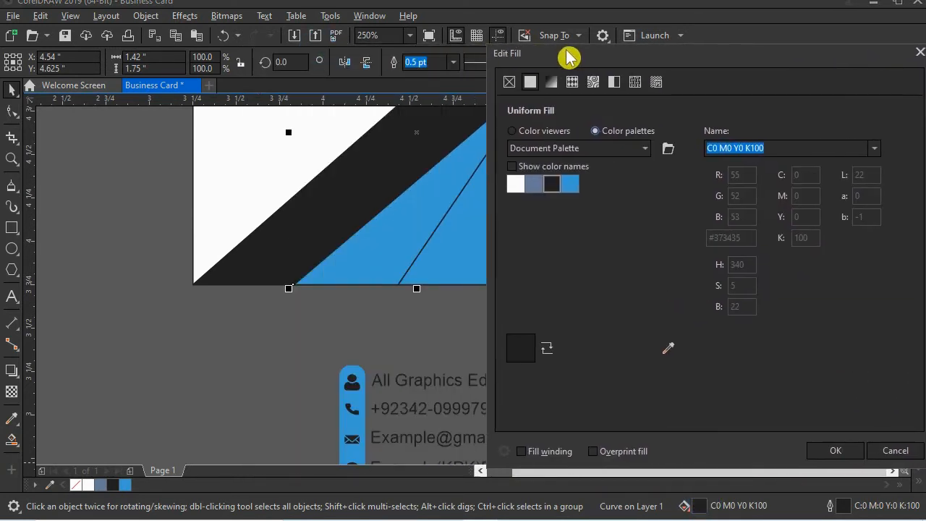
pyautogui.click(514, 131)
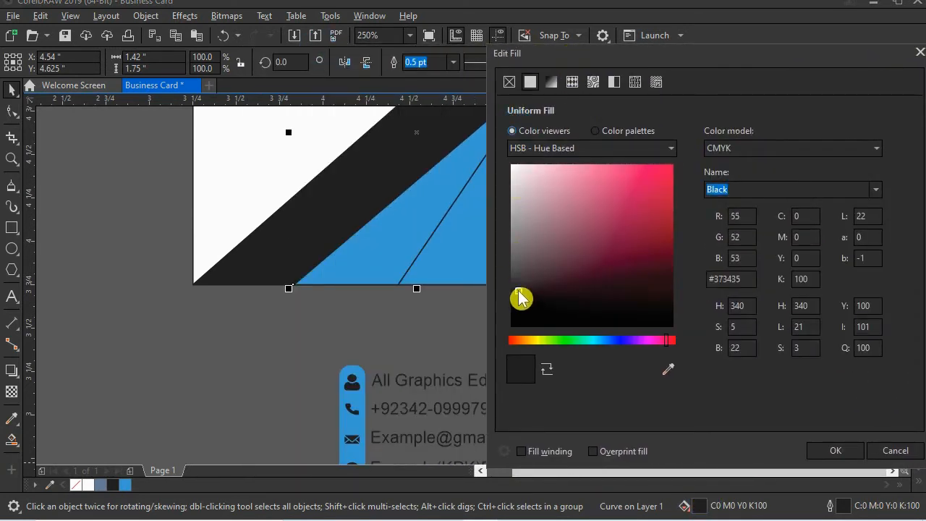
pyautogui.moveTo(519, 297); pyautogui.dragTo(509, 286)
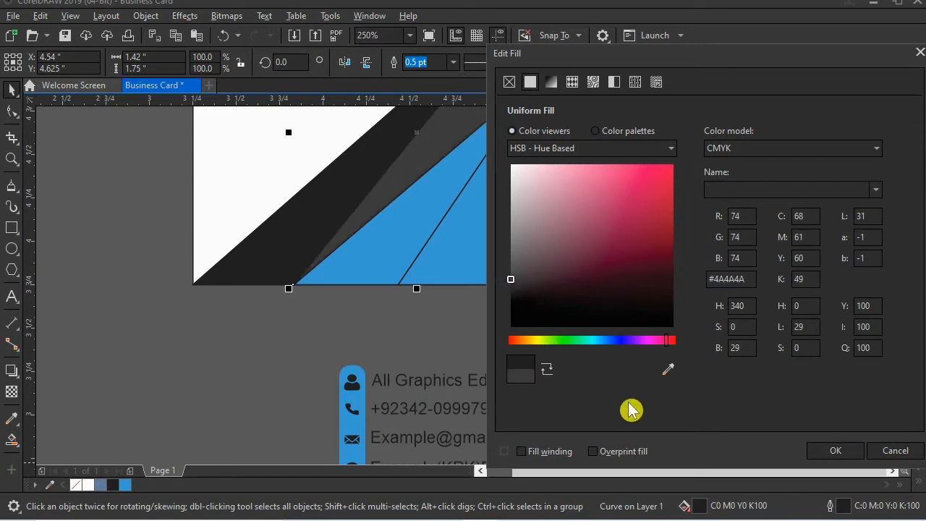
pyautogui.click(833, 451)
pyautogui.click(550, 327)
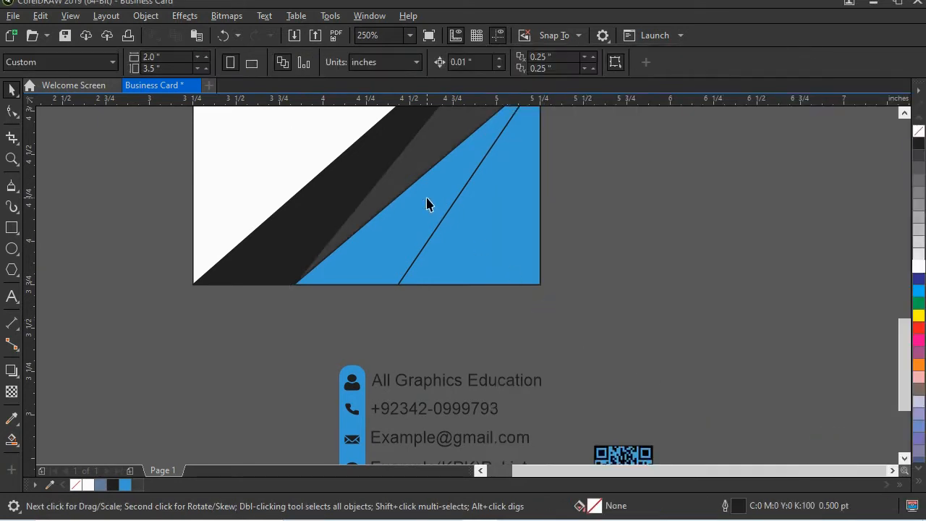
# - Change the uniform fill of the left blue triangle in the card's lower corner to the lighter blue C56 M15 Y0 K0
pyautogui.click(426, 197)
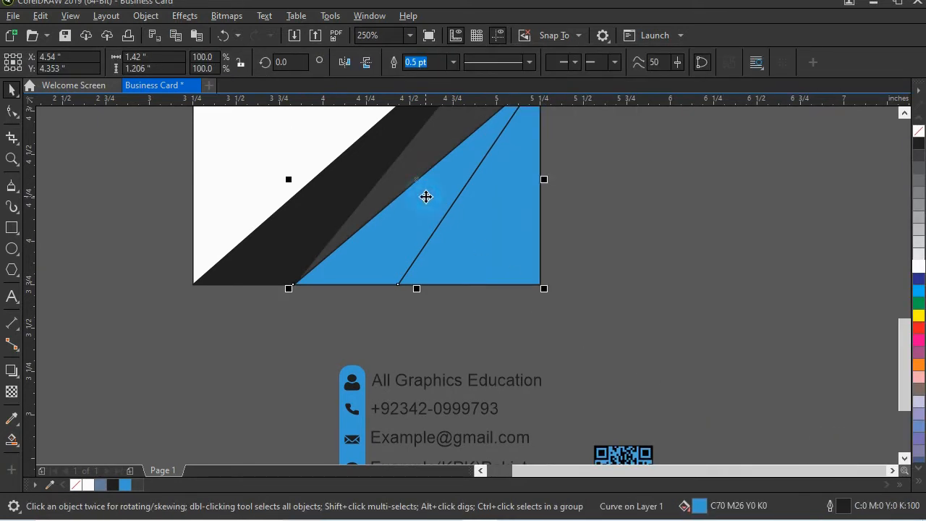
pyautogui.doubleClick(698, 506)
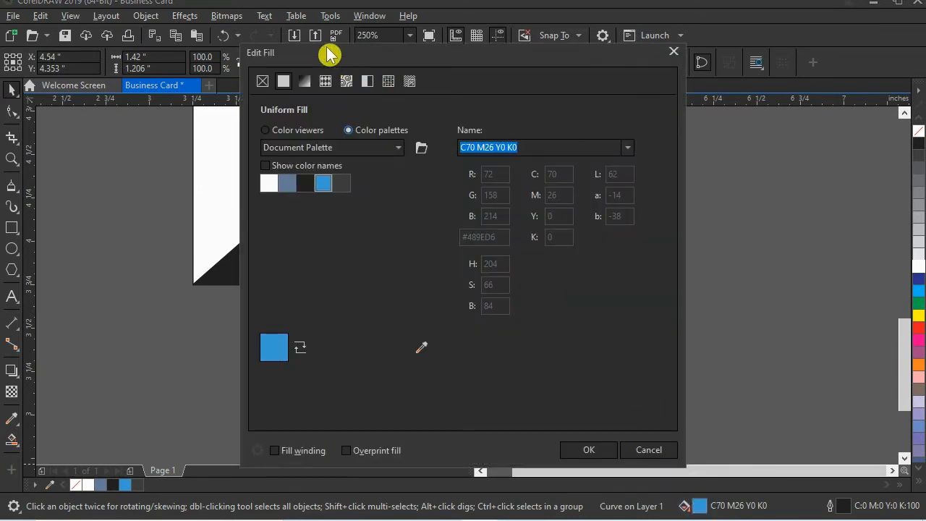
pyautogui.moveTo(328, 54); pyautogui.dragTo(624, 68)
pyautogui.click(562, 143)
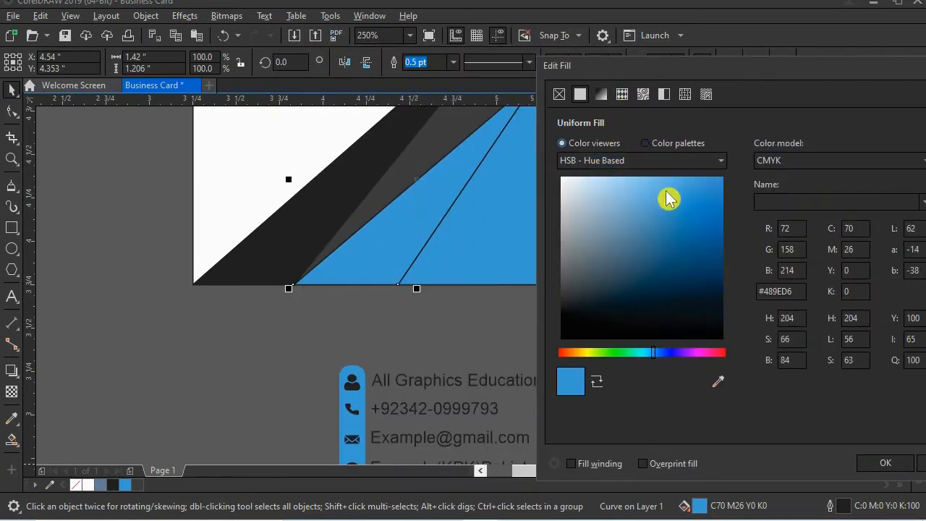
pyautogui.moveTo(671, 209); pyautogui.dragTo(648, 193)
pyautogui.click(885, 464)
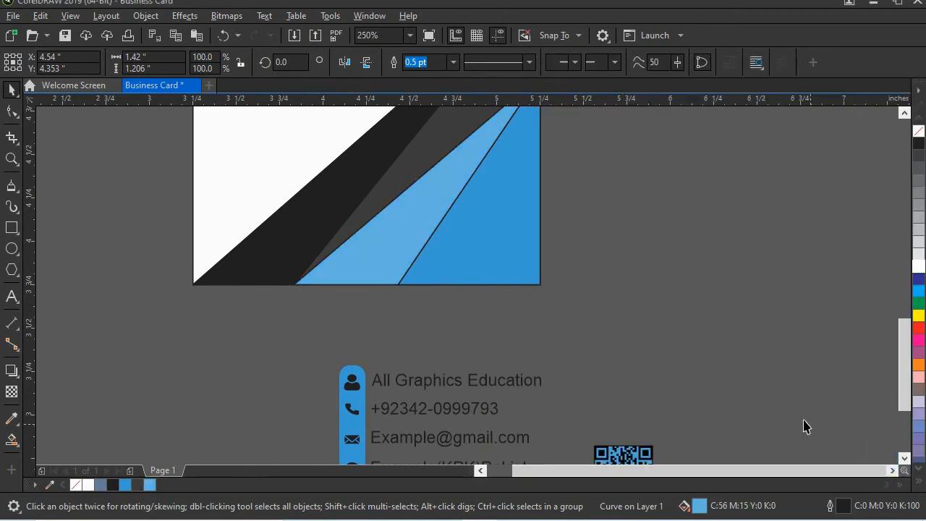
pyautogui.click(641, 301)
# - Draw a thin rectangle about 1.27 x 0.05 inches along the card's top edge, starting at its upper-left corner
pyautogui.moveTo(431, 211); pyautogui.dragTo(463, 320)
pyautogui.moveTo(440, 229); pyautogui.dragTo(457, 293)
pyautogui.scroll(-1, 394, 172)
pyautogui.moveTo(391, 171); pyautogui.dragTo(408, 302)
pyautogui.scroll(1, 376, 151)
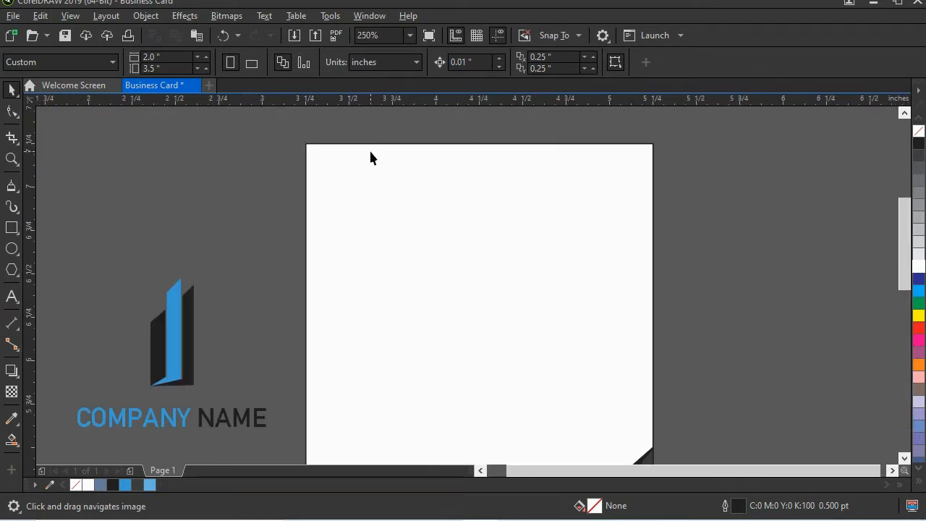
pyautogui.moveTo(370, 151); pyautogui.dragTo(370, 189)
pyautogui.click(13, 231)
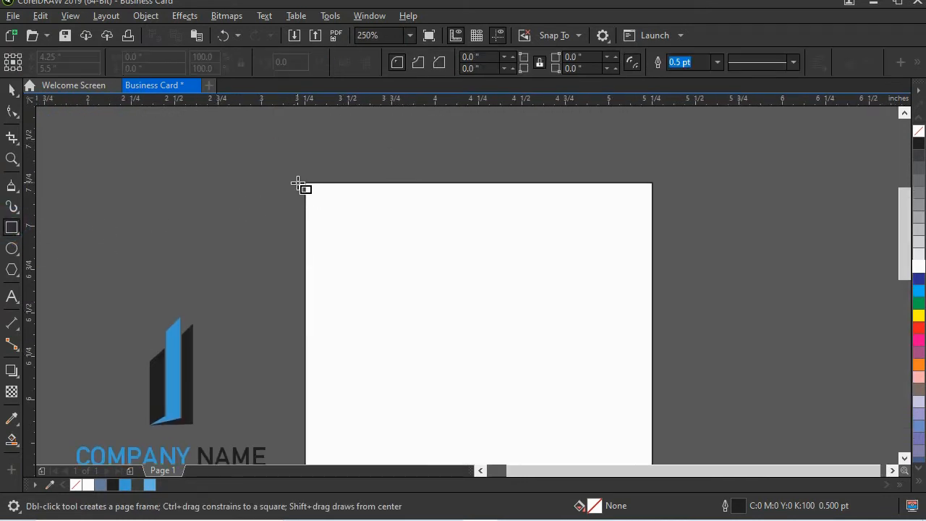
pyautogui.moveTo(301, 183); pyautogui.dragTo(428, 189)
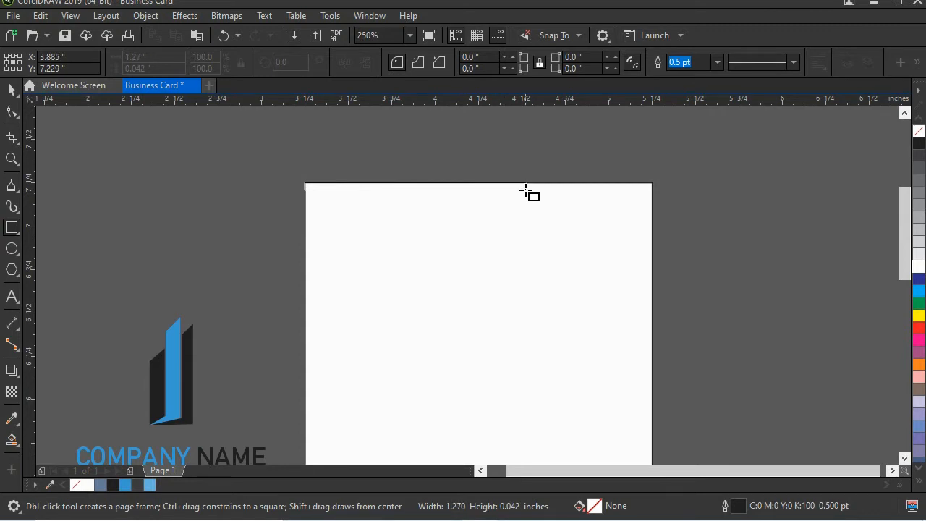
pyautogui.moveTo(526, 189); pyautogui.dragTo(530, 193)
pyautogui.moveTo(362, 238); pyautogui.dragTo(352, 227)
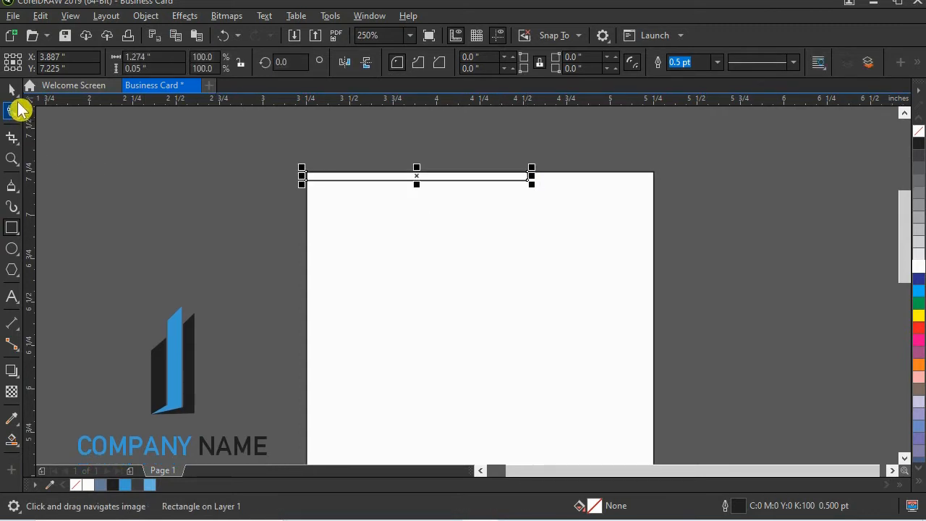
# - Fill the thin top strip with the bright blue C70 M26 Y0 K0 and remove its outline
pyautogui.click(12, 90)
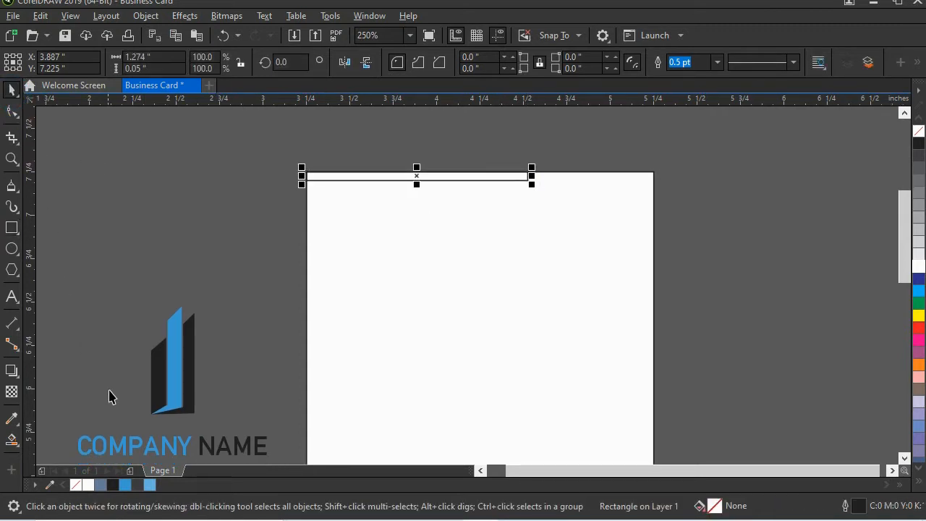
pyautogui.click(125, 484)
pyautogui.moveTo(248, 149); pyautogui.dragTo(636, 212)
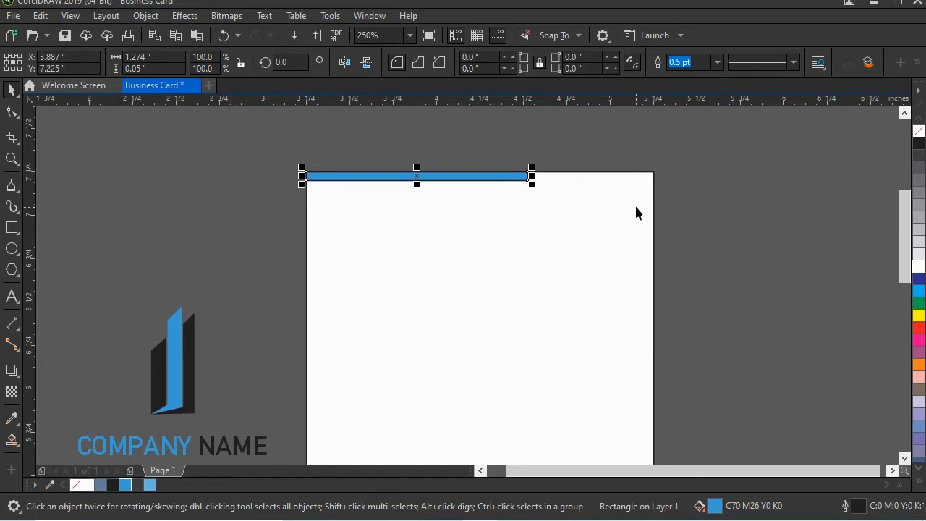
pyautogui.click(714, 62)
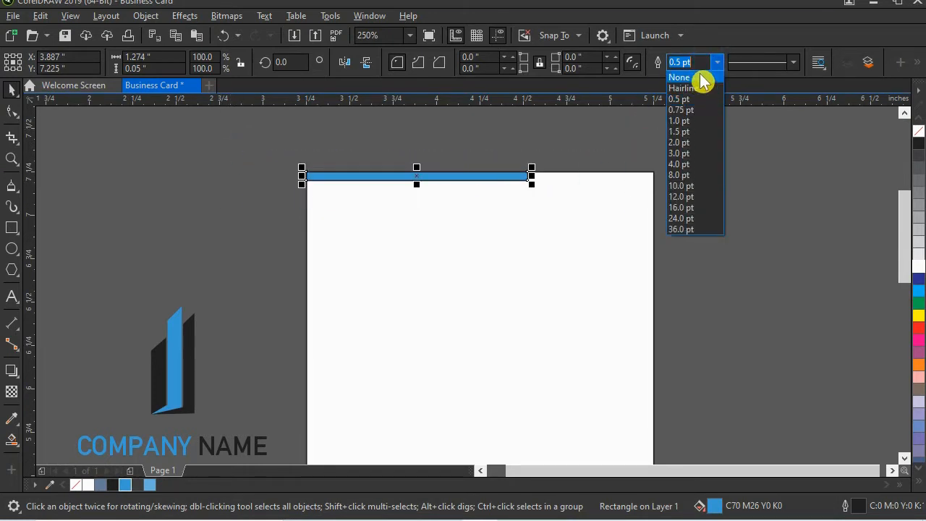
pyautogui.click(696, 75)
# - Remove the outlines from all the angular black and blue shapes in the card's lower half
pyautogui.scroll(-1, 512, 229)
pyautogui.moveTo(444, 353); pyautogui.dragTo(401, 222)
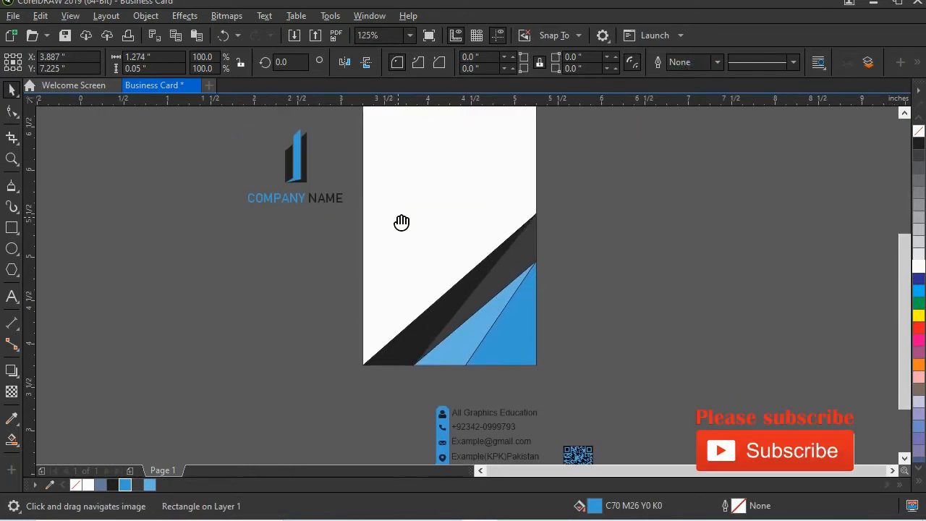
pyautogui.moveTo(575, 181); pyautogui.dragTo(432, 376)
pyautogui.moveTo(355, 393); pyautogui.dragTo(355, 394)
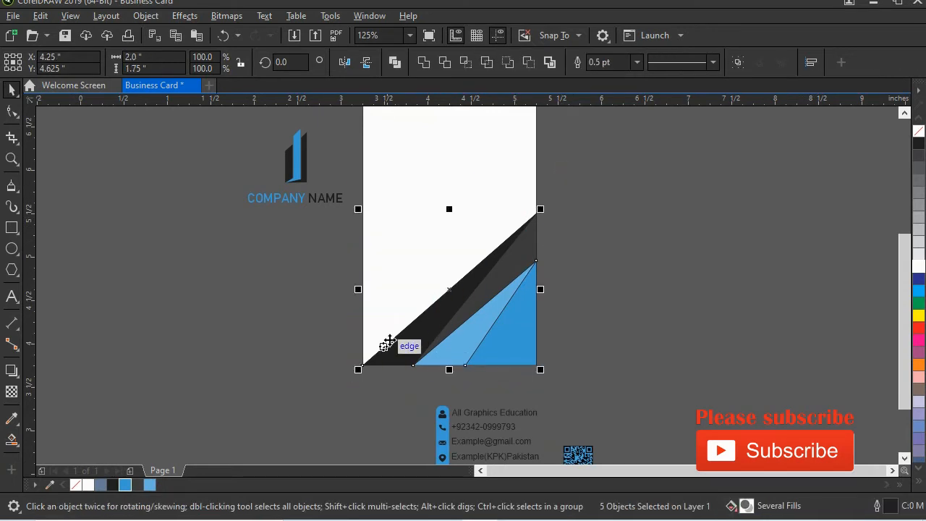
pyautogui.click(637, 63)
pyautogui.click(631, 73)
pyautogui.click(615, 169)
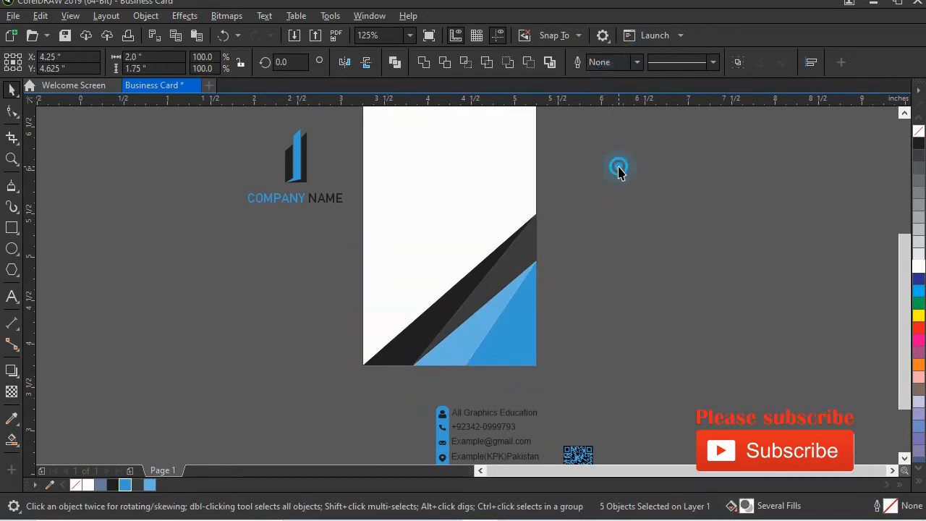
# - Move the logo together with the COMPANY NAME text onto the white area of the card
pyautogui.moveTo(400, 196); pyautogui.dragTo(406, 234)
pyautogui.moveTo(212, 156); pyautogui.dragTo(358, 275)
pyautogui.moveTo(307, 193); pyautogui.dragTo(451, 348)
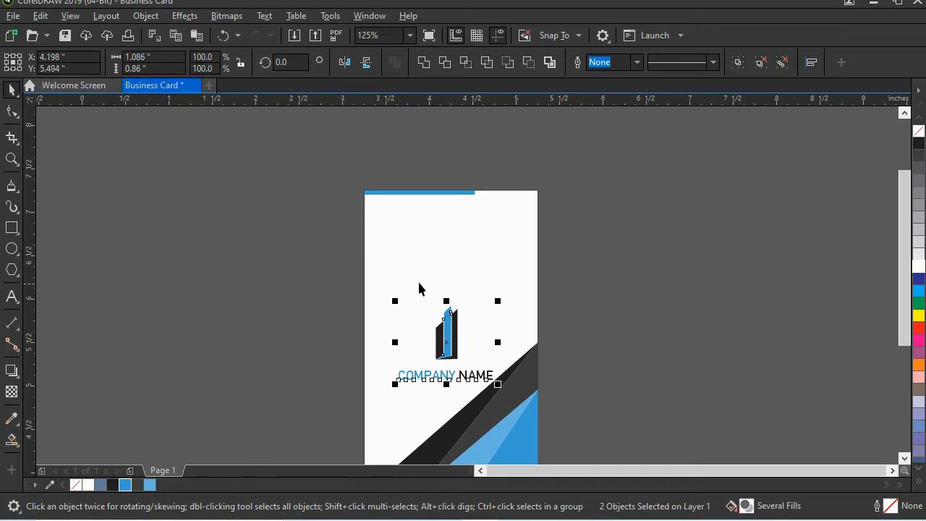
# - Nudge the logo and company name straight up into the upper half of the card, clear of the angular shapes
pyautogui.moveTo(422, 289); pyautogui.dragTo(356, 253)
pyautogui.press('Up')
pyautogui.press('Up')
pyautogui.press('Up')
pyautogui.press('Up')
pyautogui.press('Up')
pyautogui.press('Up')
pyautogui.press('Up')
pyautogui.press('Up')
pyautogui.press('Up')
pyautogui.press('Up')
pyautogui.press('Up')
pyautogui.press('Up')
pyautogui.press('Up')
pyautogui.press('Up')
pyautogui.press('Up')
pyautogui.press('Up')
pyautogui.press('Up')
pyautogui.press('Up')
pyautogui.press('Up')
pyautogui.press('Up')
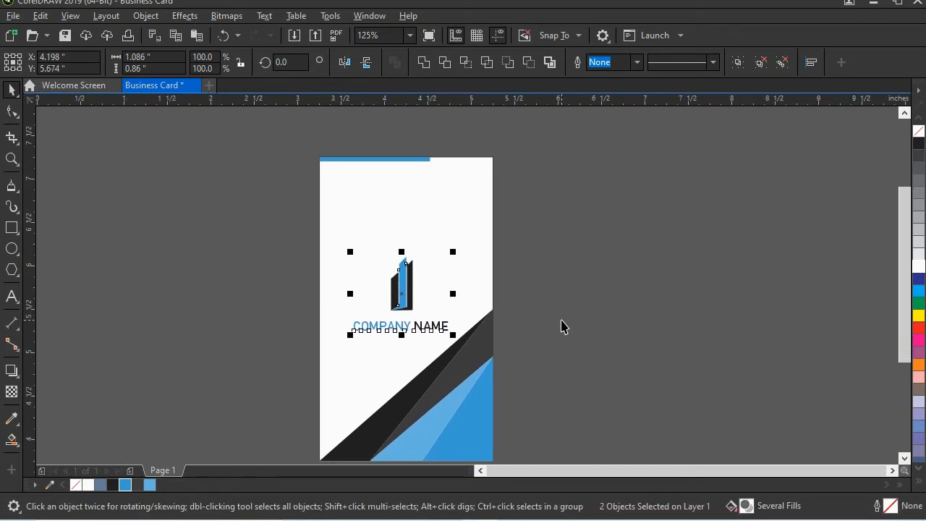
pyautogui.press('Up')
pyautogui.press('Up')
pyautogui.press('Up')
pyautogui.press('Up')
pyautogui.press('Up')
pyautogui.press('Up')
pyautogui.press('Up')
pyautogui.press('Up')
pyautogui.press('Up')
pyautogui.press('Up')
pyautogui.press('Up')
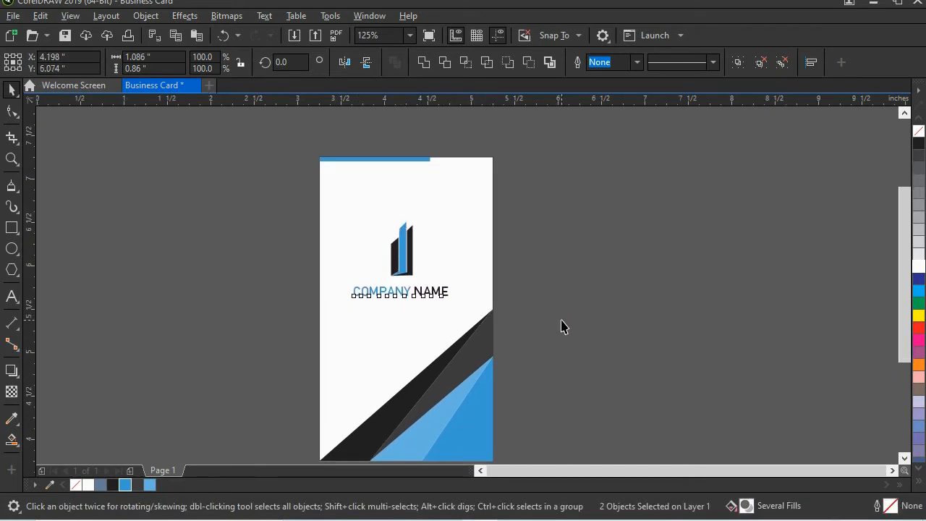
pyautogui.moveTo(403, 269); pyautogui.dragTo(439, 231)
pyautogui.press('Escape')
# - Group the angular black and blue shapes in the card's lower half
pyautogui.moveTo(374, 281); pyautogui.dragTo(336, 245)
pyautogui.scroll(-1, 347, 245)
pyautogui.scroll(1, 396, 274)
pyautogui.moveTo(394, 280); pyautogui.dragTo(481, 285)
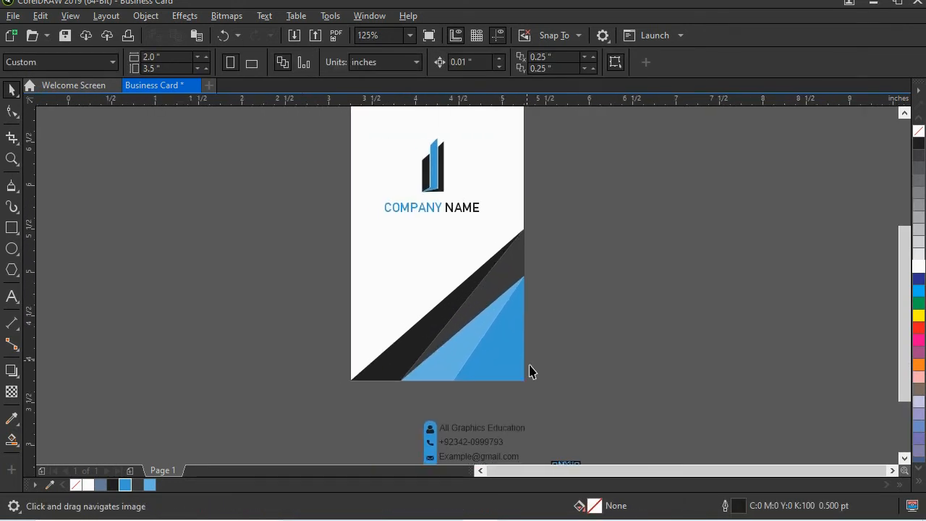
pyautogui.moveTo(566, 394); pyautogui.dragTo(418, 302)
pyautogui.moveTo(332, 227); pyautogui.dragTo(323, 226)
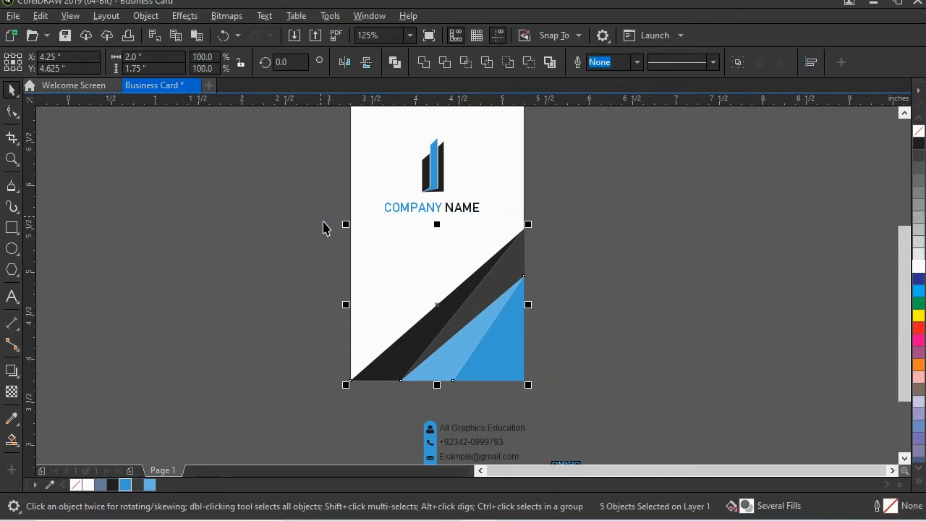
pyautogui.rightClick(468, 309)
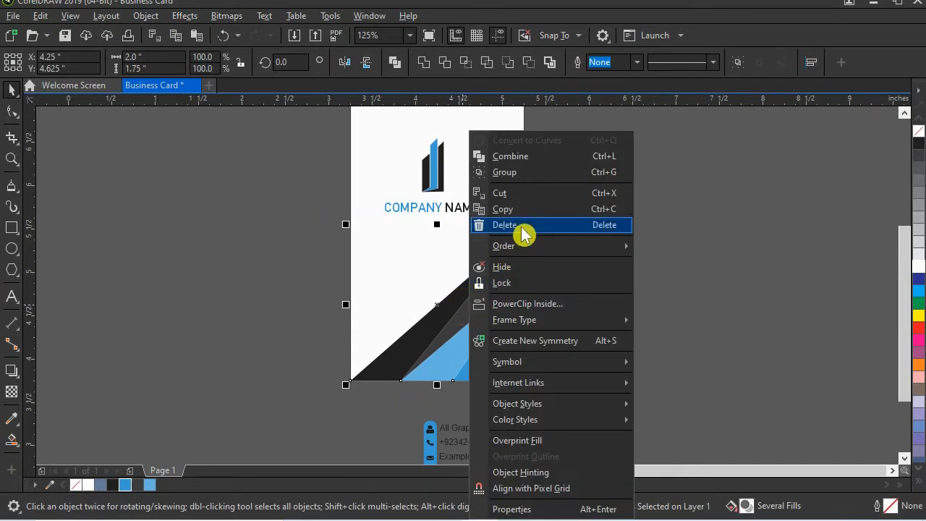
pyautogui.click(526, 175)
# - Copy the whole card with its contents, paste it, and place the duplicate to the right of the original
pyautogui.press('F3')
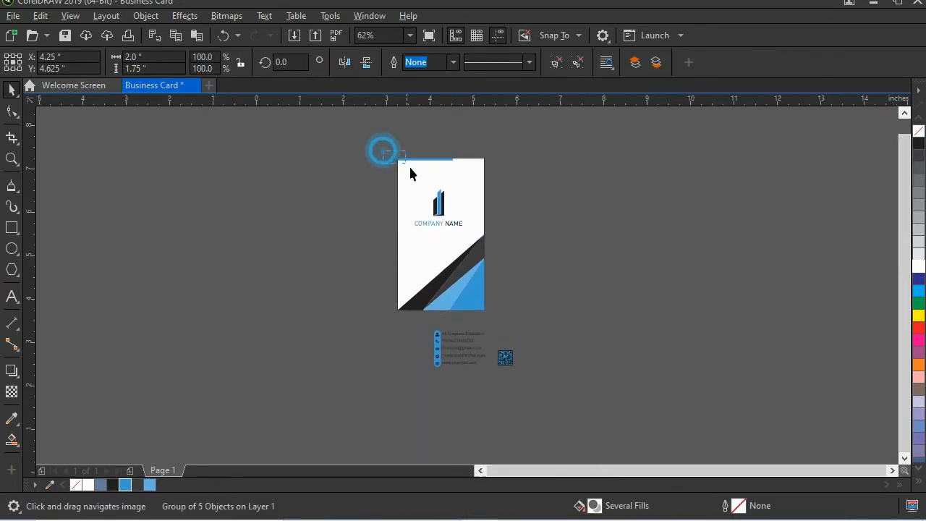
pyautogui.moveTo(504, 316); pyautogui.dragTo(496, 300)
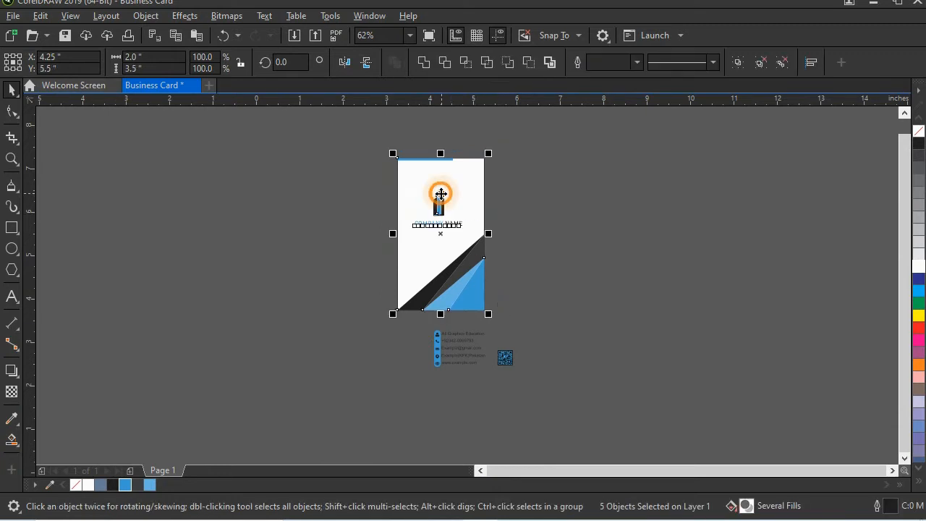
pyautogui.rightClick(440, 194)
pyautogui.click(441, 209)
pyautogui.rightClick(310, 208)
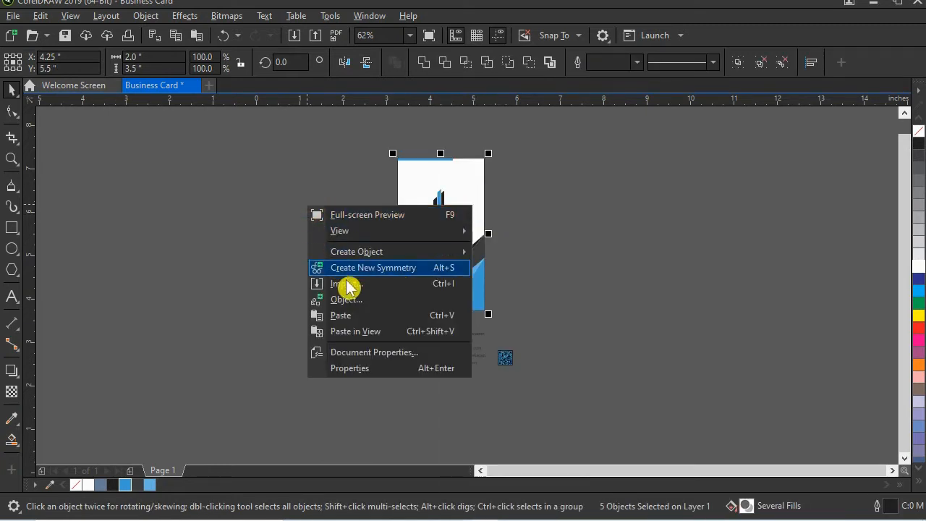
pyautogui.click(353, 319)
pyautogui.moveTo(422, 202); pyautogui.dragTo(441, 261)
pyautogui.click(649, 237)
# - Move the logo and company name off the duplicate card into the empty space to its right
pyautogui.scroll(1, 519, 208)
pyautogui.moveTo(374, 140); pyautogui.dragTo(548, 264)
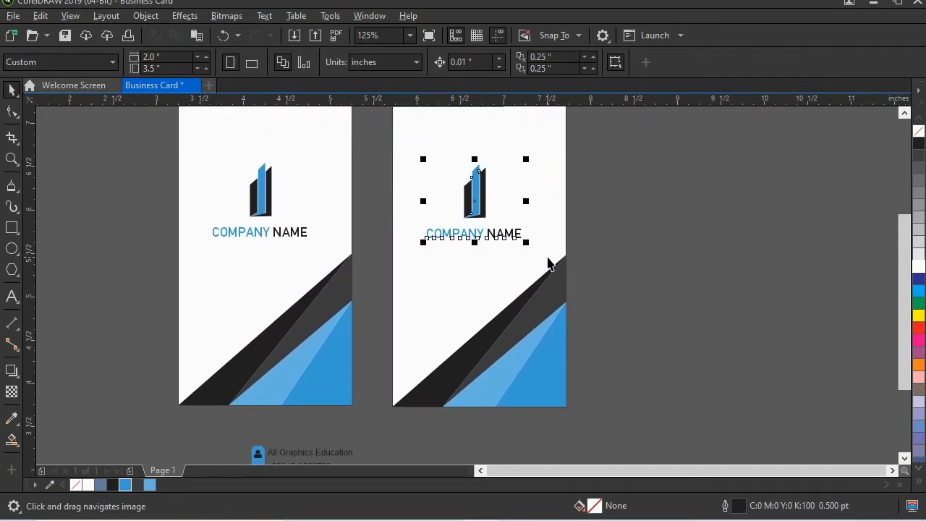
pyautogui.moveTo(473, 192); pyautogui.dragTo(663, 187)
# - Delete the thin blue strip at the top of the duplicate card
pyautogui.moveTo(508, 301); pyautogui.dragTo(509, 286)
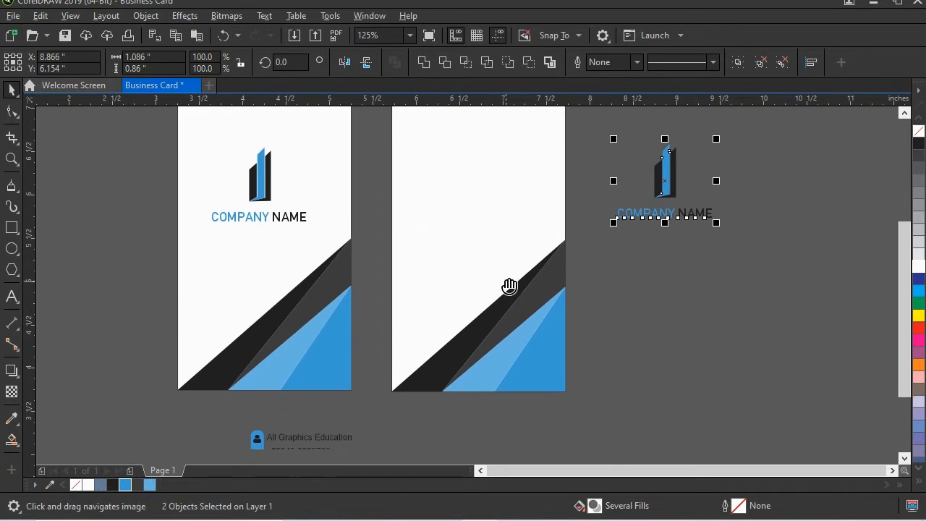
pyautogui.moveTo(578, 409); pyautogui.dragTo(401, 259)
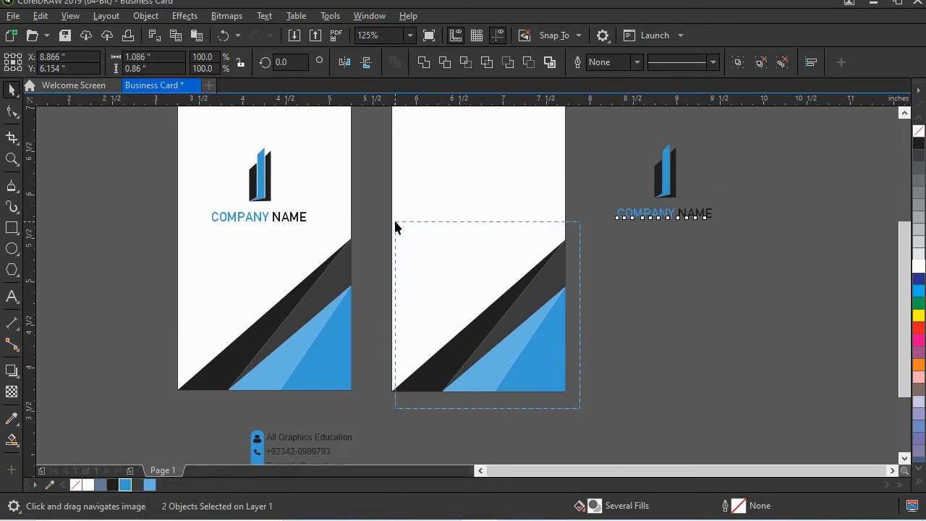
pyautogui.moveTo(384, 221); pyautogui.dragTo(384, 220)
pyautogui.moveTo(392, 253); pyautogui.dragTo(418, 307)
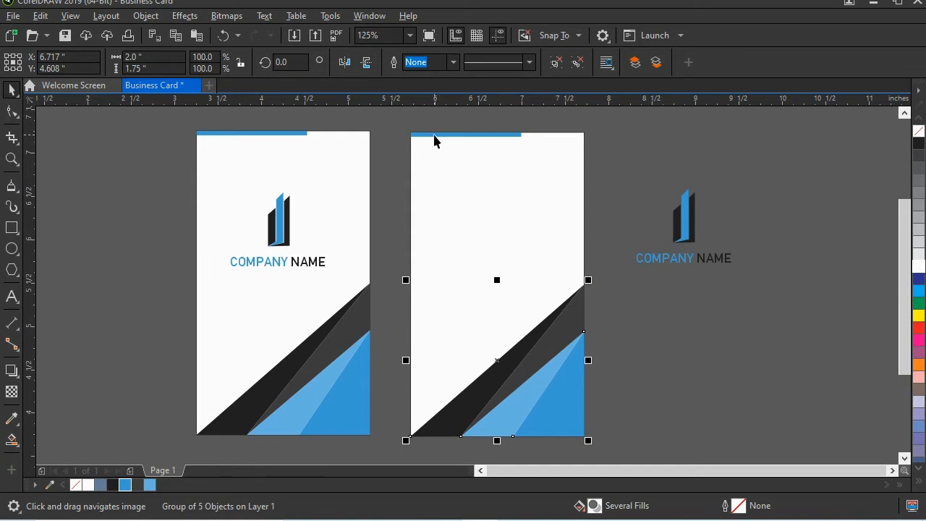
pyautogui.moveTo(434, 135); pyautogui.dragTo(395, 135)
pyautogui.press('Delete')
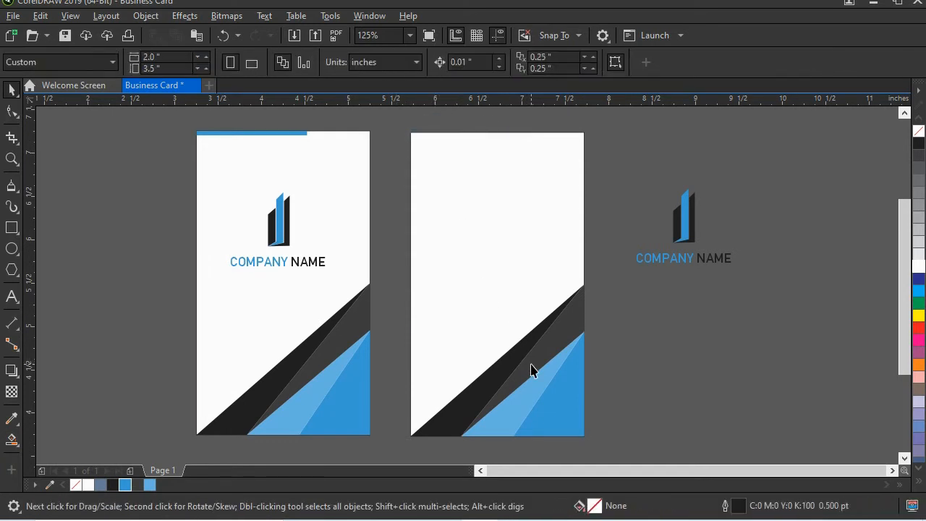
# - Align the grouped angular shapes with the top edge of the duplicate card's white background
pyautogui.click(532, 369)
pyautogui.keyDown('shift'); pyautogui.click(455, 190); pyautogui.keyUp('shift')
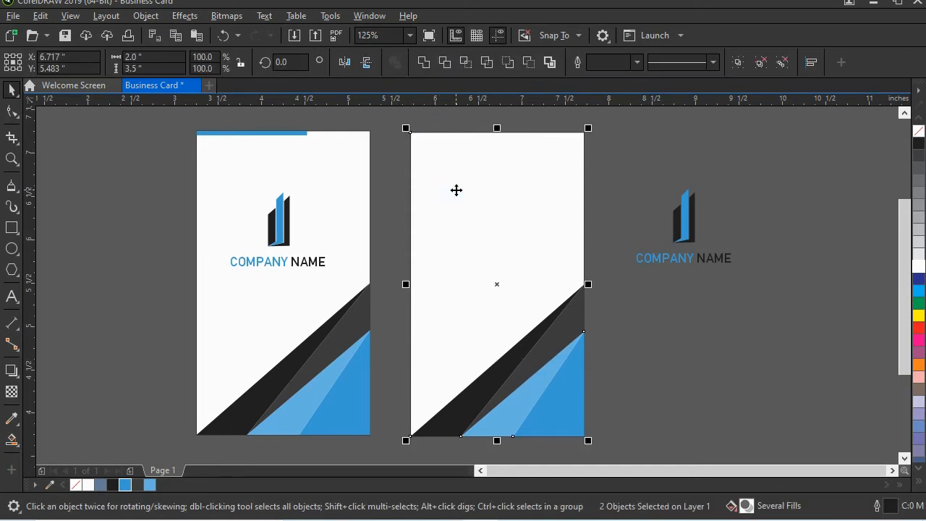
pyautogui.click(147, 16)
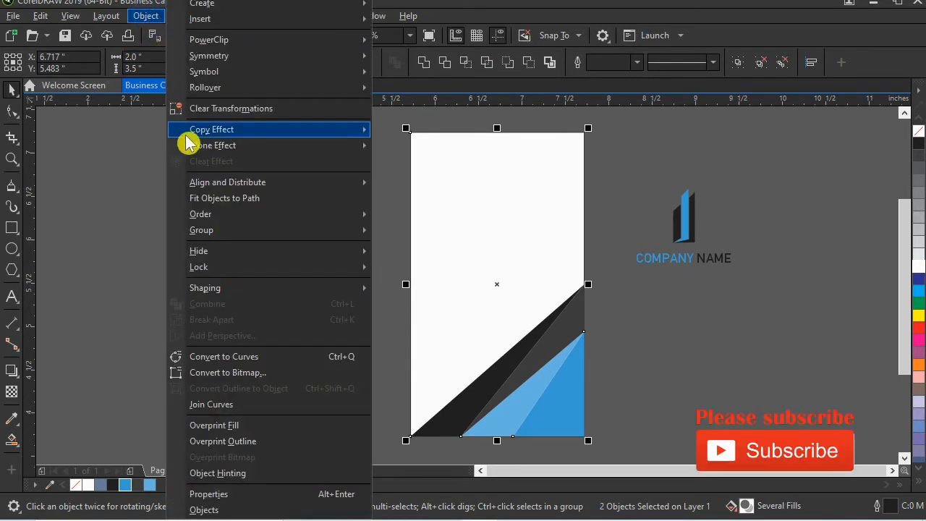
pyautogui.moveTo(335, 182)
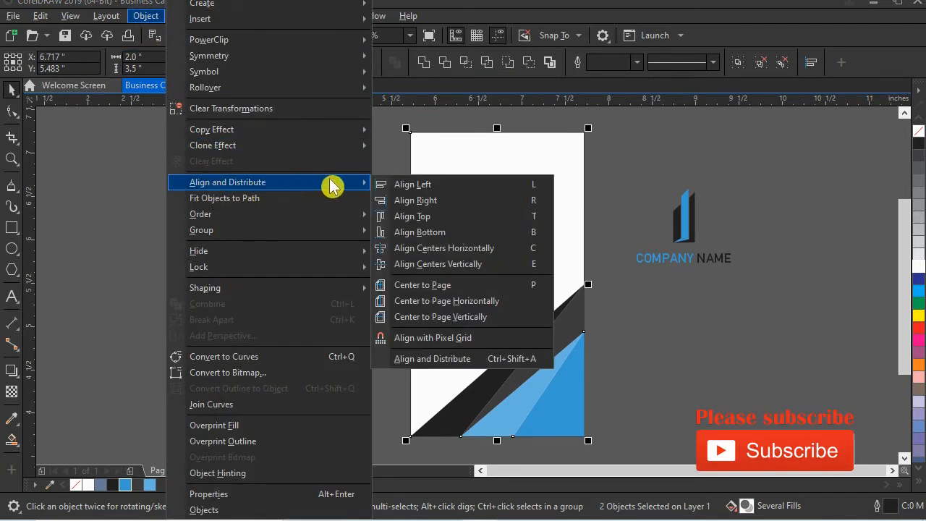
pyautogui.click(422, 214)
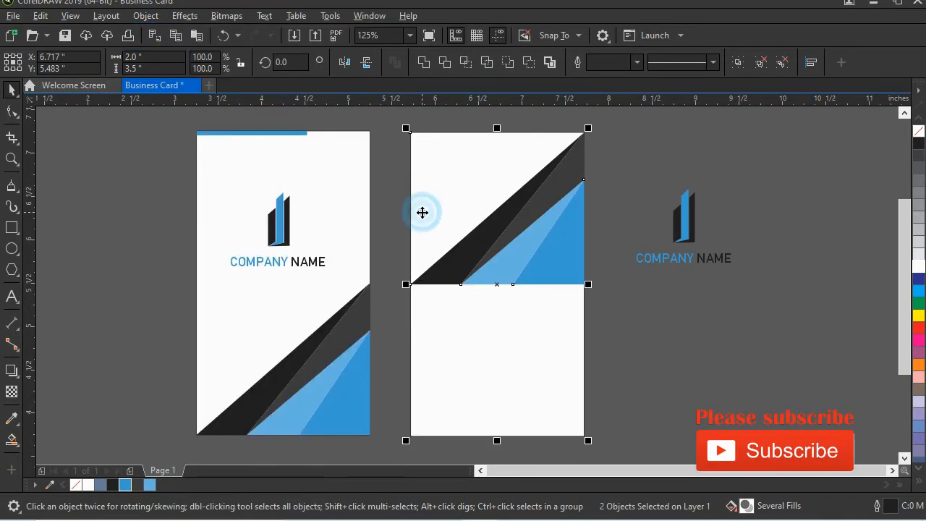
# - Mirror the duplicate card's background and shape group vertically, and align the shapes to the card's top edge again
pyautogui.click(345, 63)
pyautogui.click(147, 16)
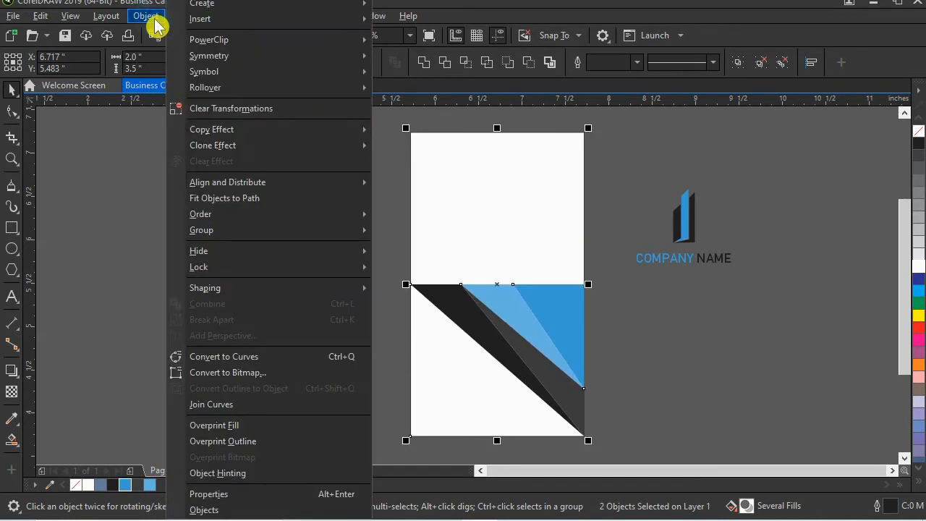
pyautogui.moveTo(242, 185)
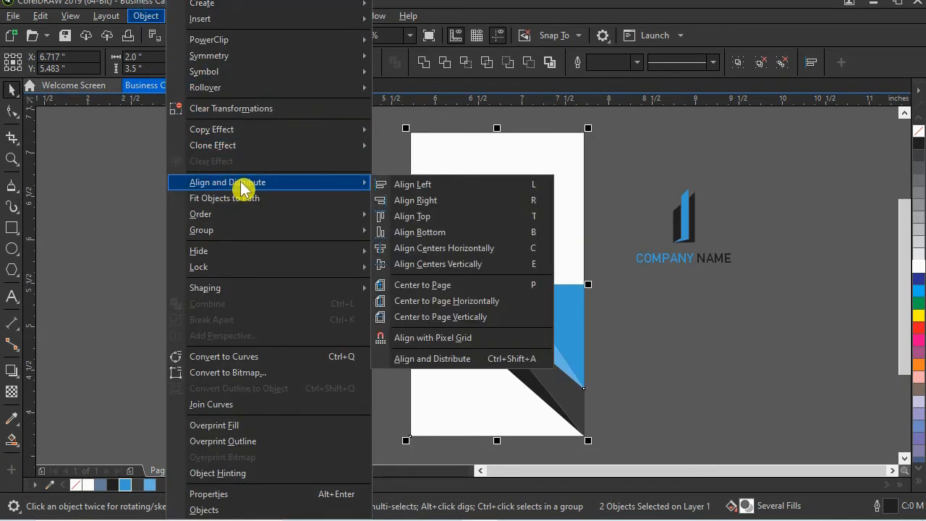
pyautogui.click(442, 216)
pyautogui.click(628, 190)
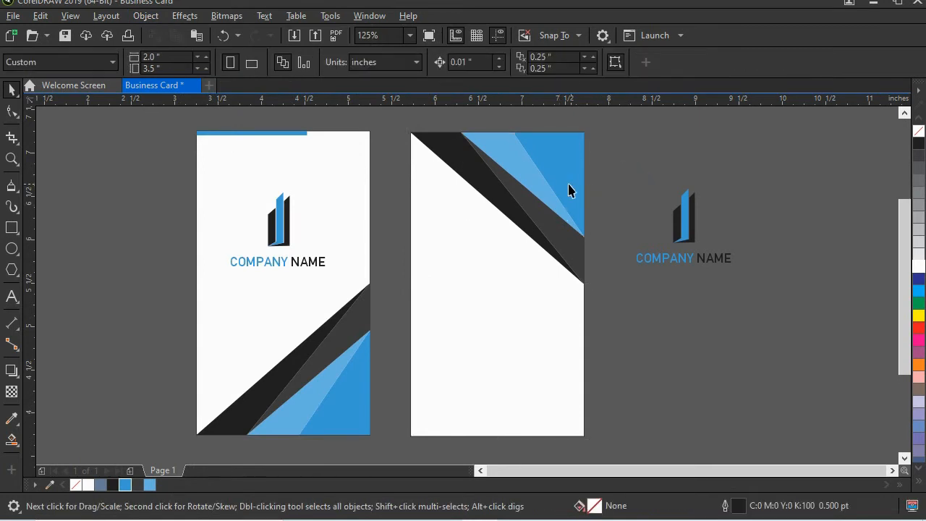
# - Ungroup all the angular shapes on the duplicate card and weld the two blue triangles into one shape
pyautogui.click(532, 154)
pyautogui.rightClick(533, 151)
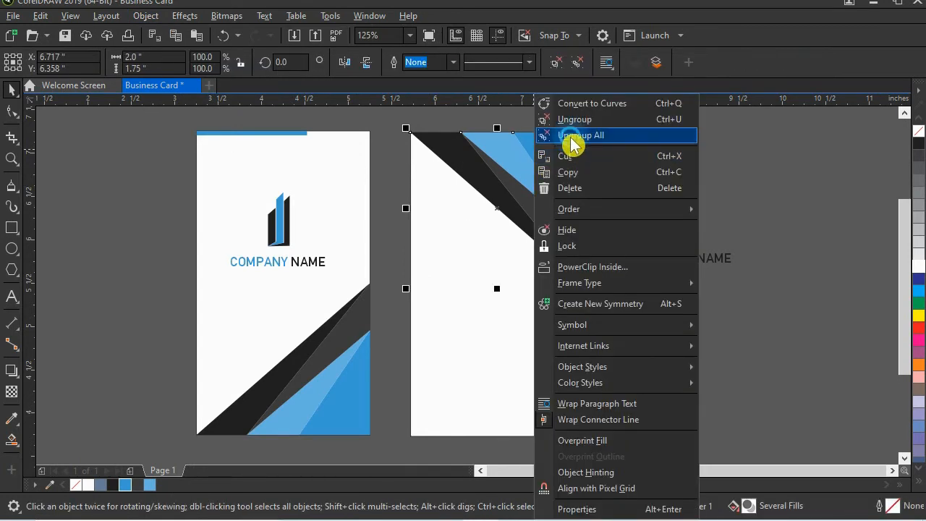
pyautogui.click(555, 135)
pyautogui.click(604, 159)
pyautogui.click(509, 155)
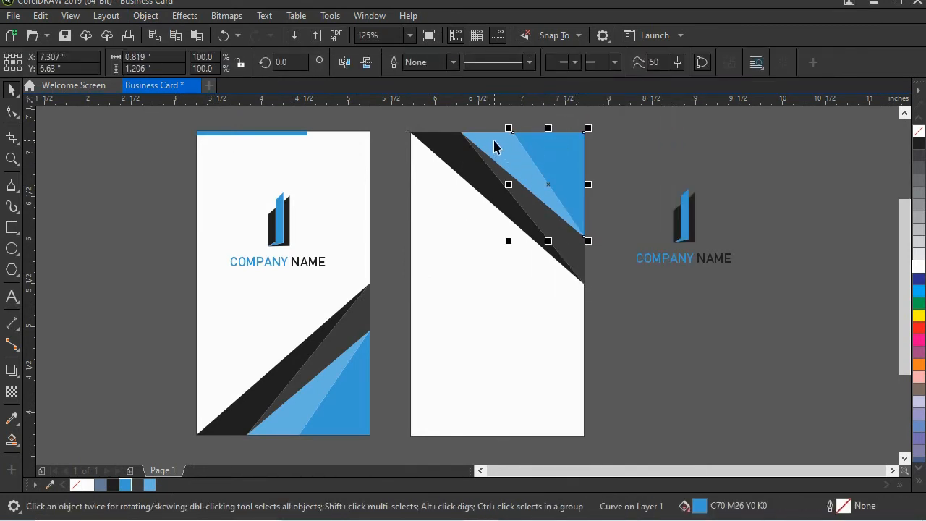
pyautogui.keyDown('shift'); pyautogui.click(493, 136); pyautogui.keyUp('shift')
pyautogui.click(425, 63)
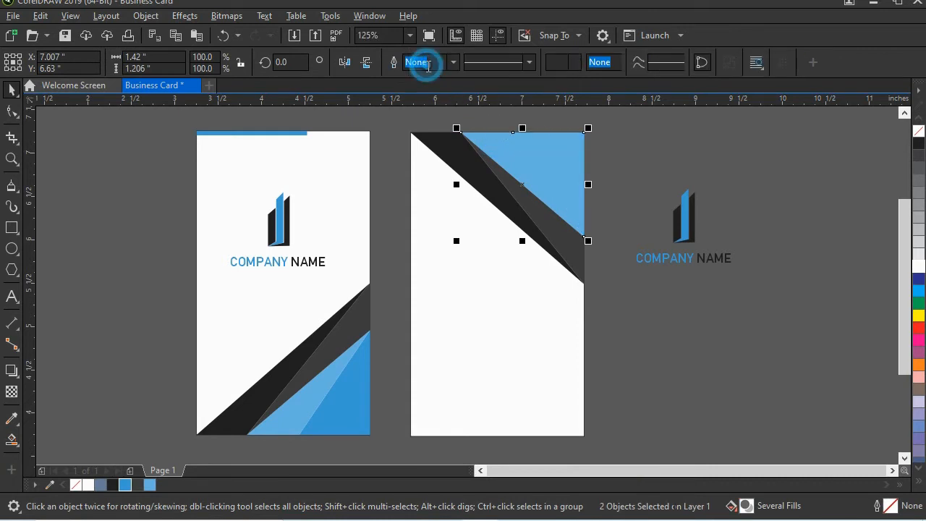
pyautogui.click(624, 154)
# - Fill the welded triangle with the darker blue, C70 M26 Y0 K0
pyautogui.click(532, 156)
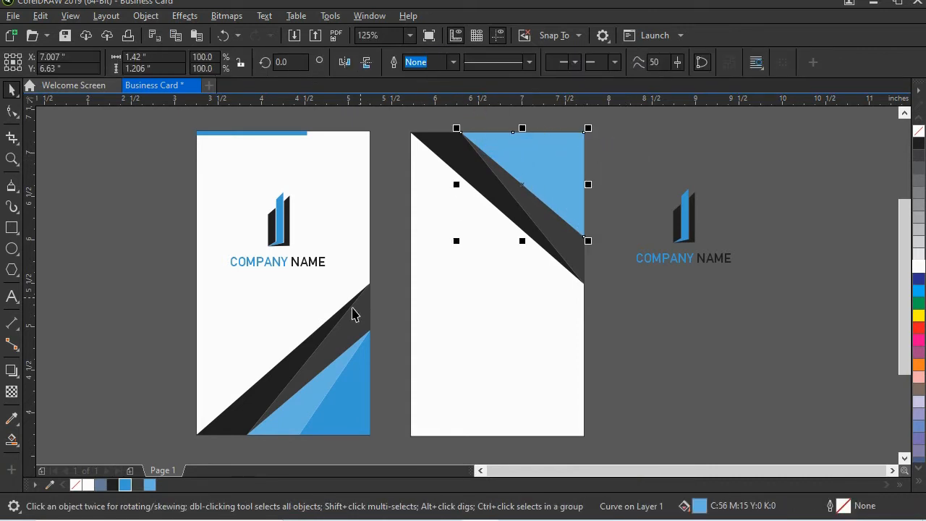
pyautogui.click(126, 485)
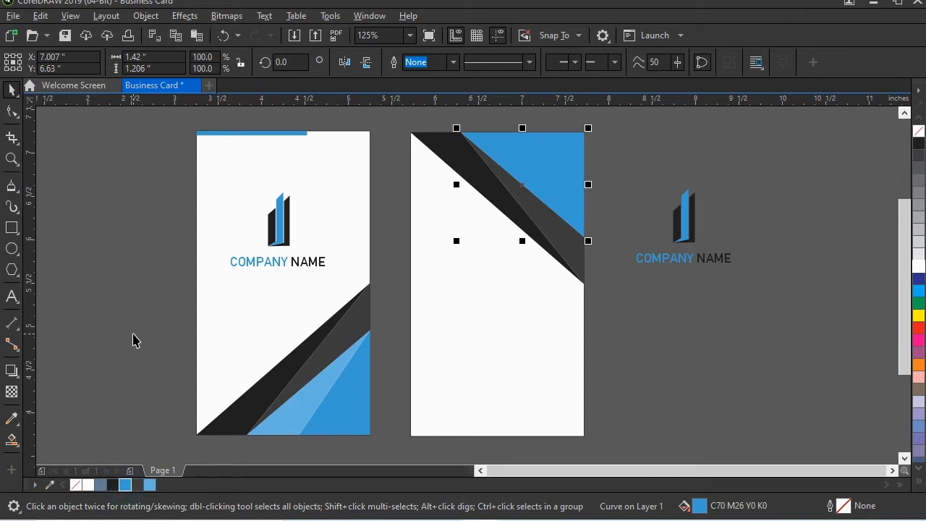
pyautogui.click(389, 291)
# - Ungroup the logo beside the duplicate card and fill its blue centre piece with white
pyautogui.moveTo(625, 162); pyautogui.dragTo(782, 305)
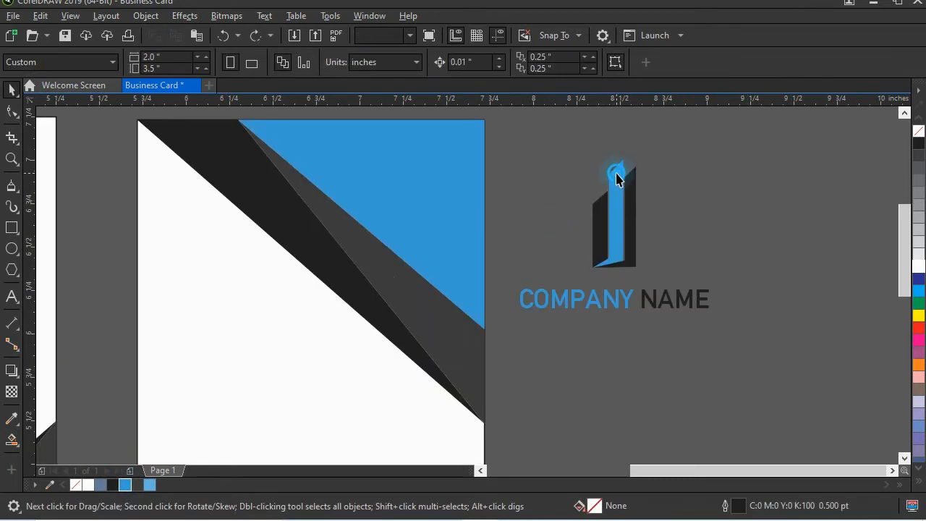
pyautogui.click(616, 177)
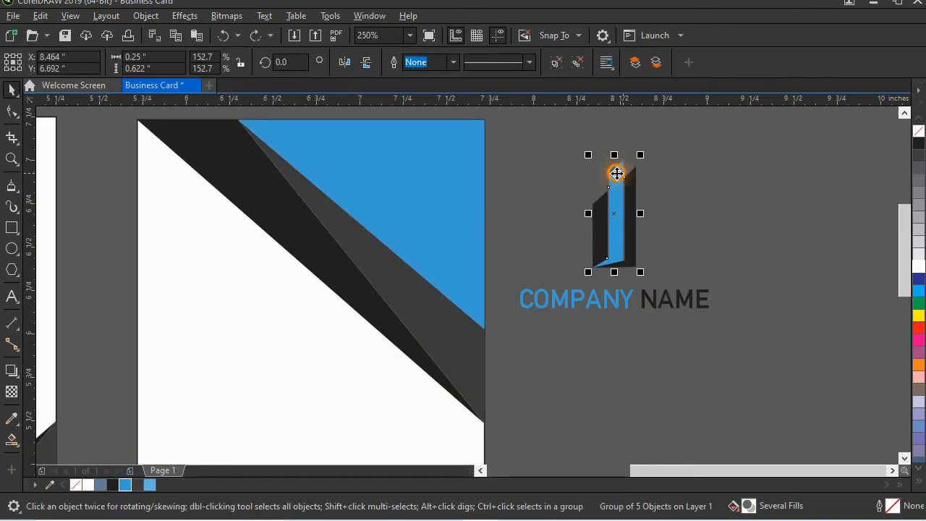
pyautogui.rightClick(614, 170)
pyautogui.click(660, 133)
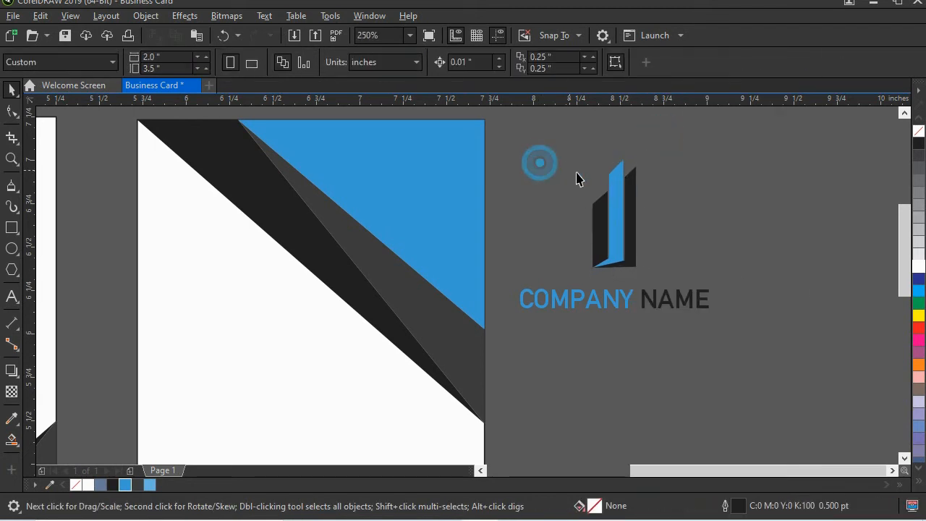
pyautogui.click(619, 177)
pyautogui.click(90, 482)
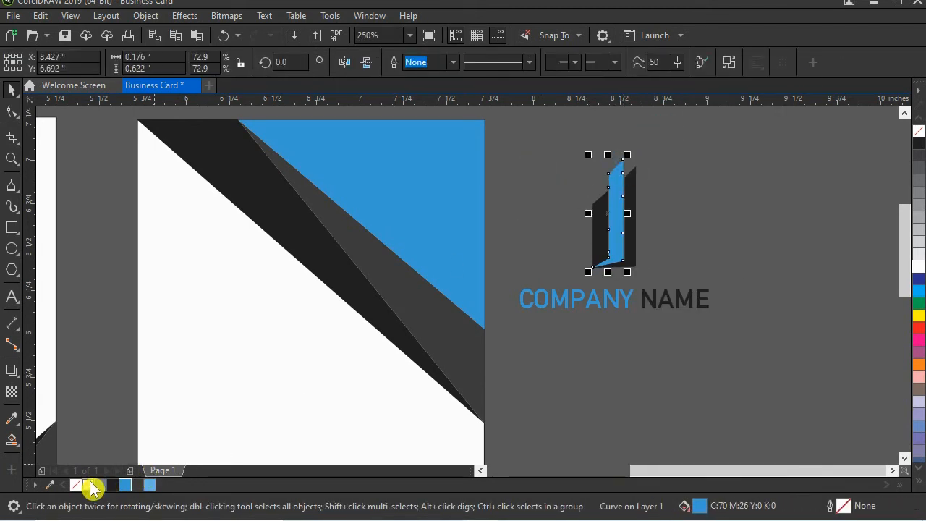
pyautogui.click(516, 395)
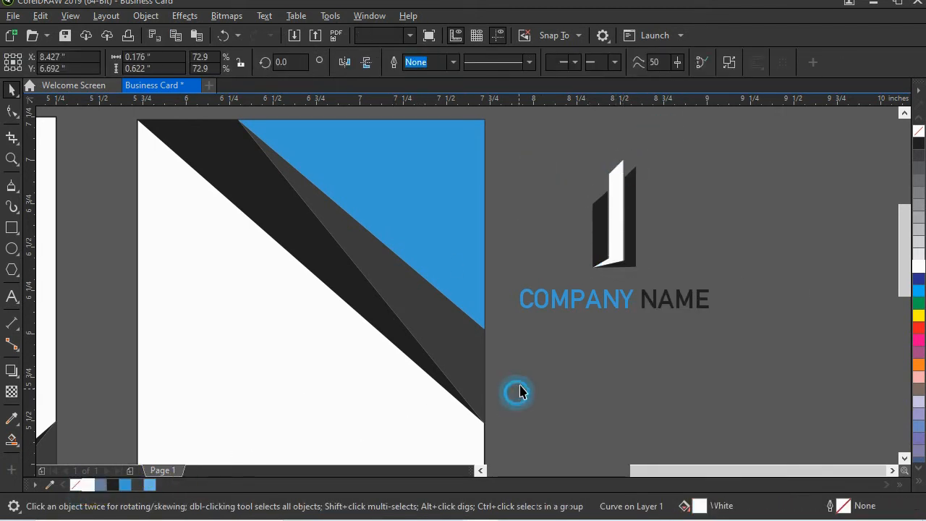
# - Recolour the word "COMPANY" in the company name beside the duplicate card to white
pyautogui.doubleClick(602, 298)
pyautogui.moveTo(632, 298); pyautogui.dragTo(518, 298)
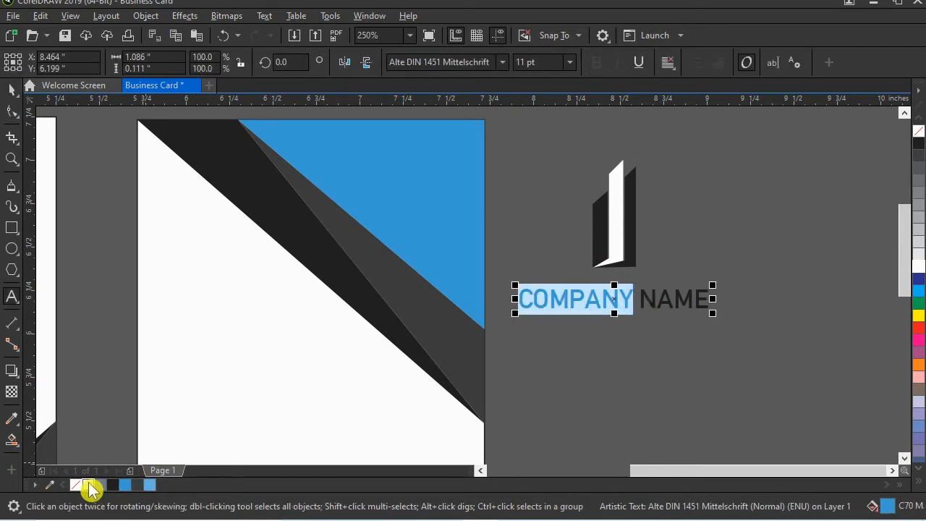
pyautogui.click(88, 484)
pyautogui.click(13, 89)
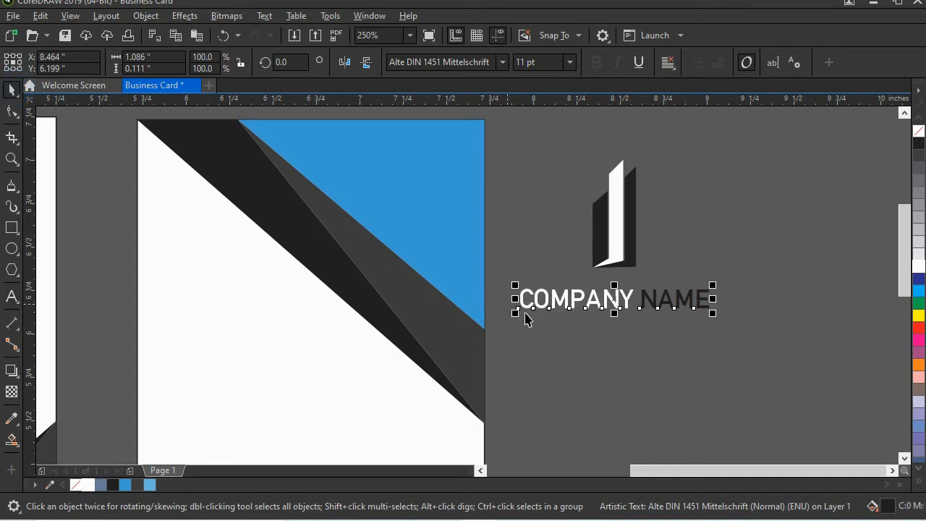
pyautogui.click(630, 374)
# - Set the font size of the company name beside the duplicate card to 8 pt
pyautogui.scroll(-2, 624, 269)
pyautogui.moveTo(666, 327)
pyautogui.mouseDown()
pyautogui.moveTo(549, 250)
pyautogui.moveTo(520, 211)
pyautogui.mouseUp()
pyautogui.scroll(1, 564, 272)
pyautogui.moveTo(569, 287); pyautogui.dragTo(559, 250)
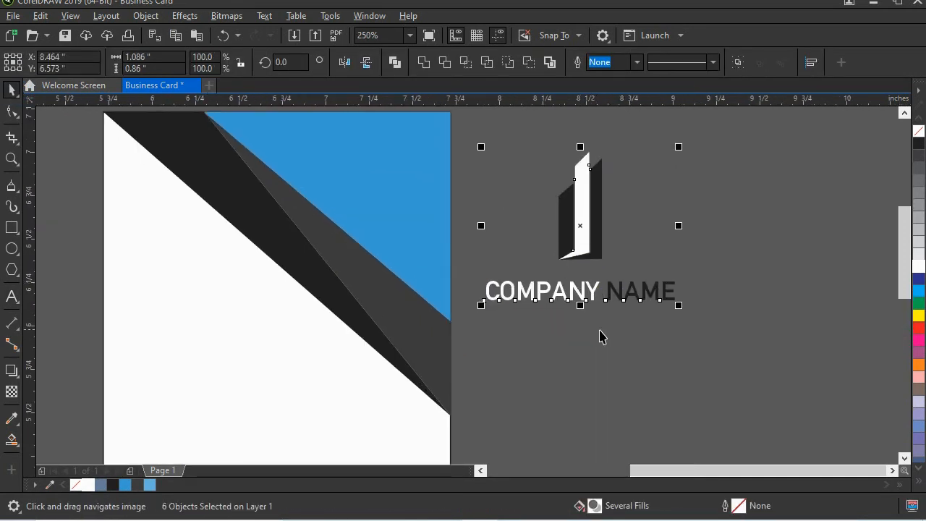
pyautogui.click(601, 335)
pyautogui.click(565, 290)
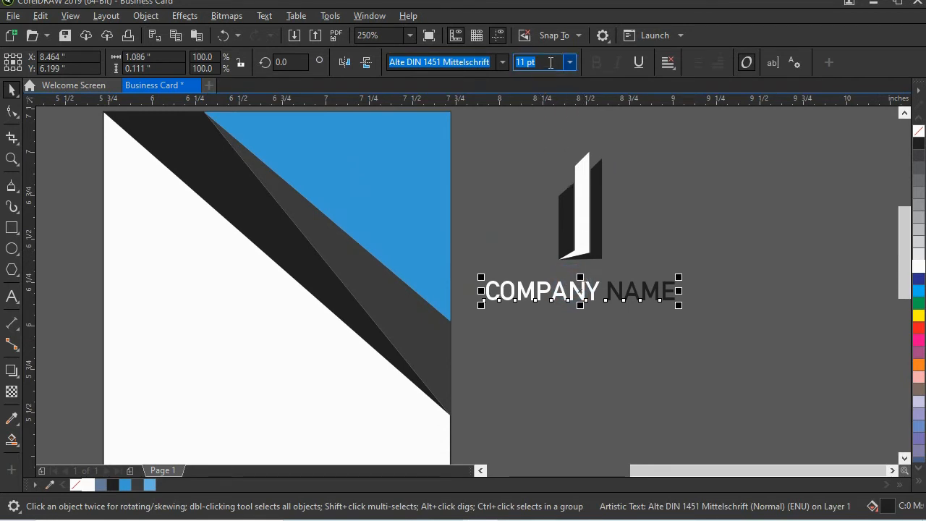
pyautogui.moveTo(550, 62); pyautogui.dragTo(496, 63)
pyautogui.write('8')
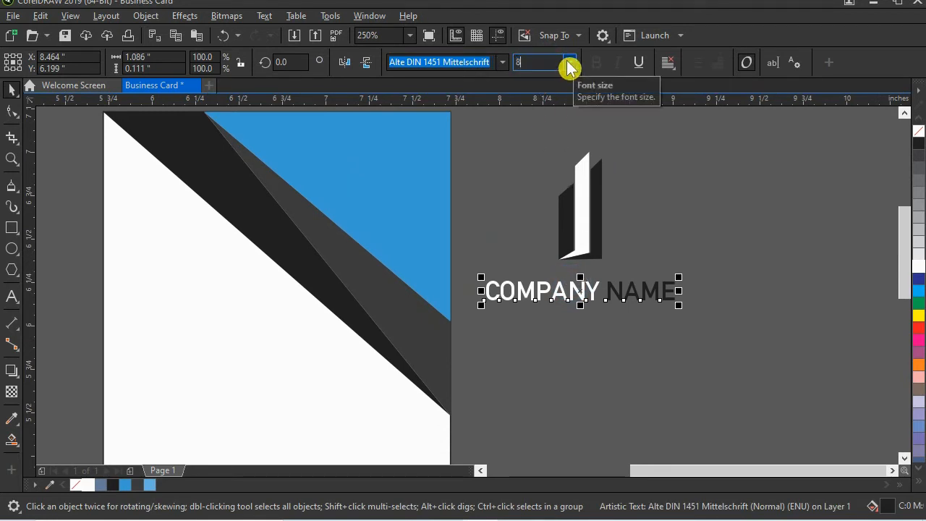
pyautogui.press('Return')
# - Place the logo pieces, scaled down to about 0.12 x 0.3 inches, just above the company name and group them
pyautogui.moveTo(516, 148); pyautogui.dragTo(599, 260)
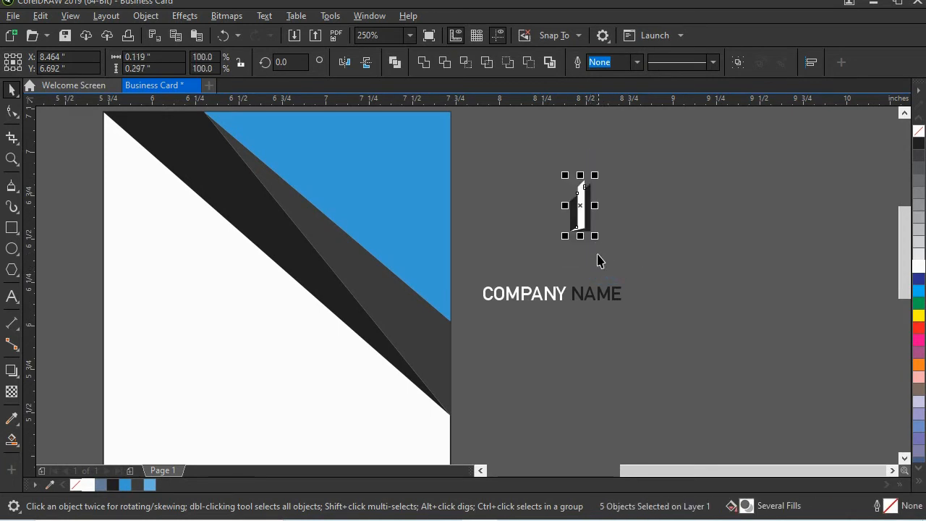
pyautogui.moveTo(584, 218); pyautogui.dragTo(554, 262)
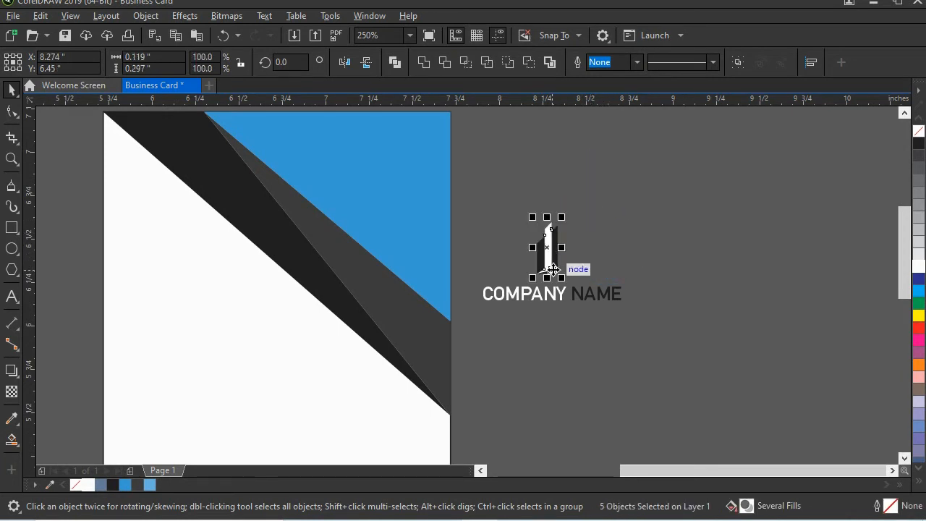
pyautogui.scroll(2, 554, 262)
pyautogui.rightClick(547, 191)
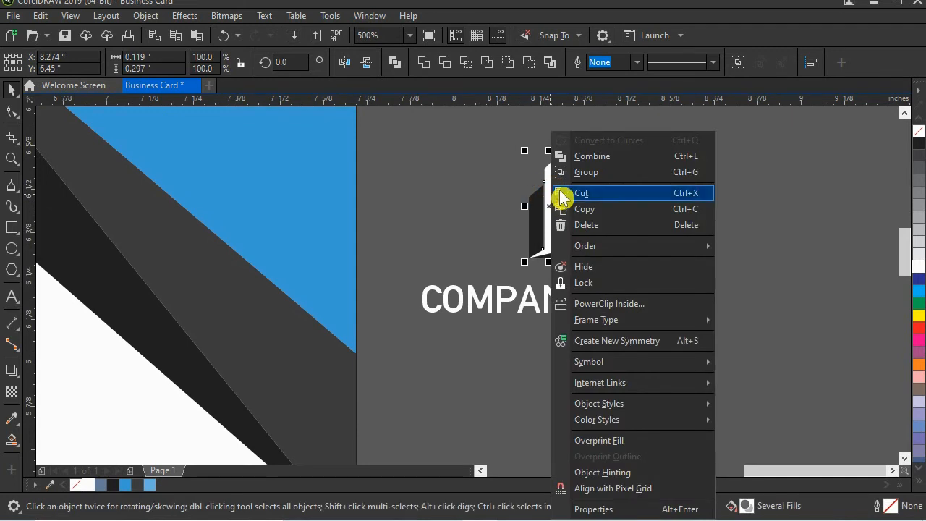
pyautogui.click(585, 174)
# - Align the horizontal centres of the grouped logo and the company name beside the duplicate card
pyautogui.keyDown('shift'); pyautogui.click(529, 308); pyautogui.keyUp('shift')
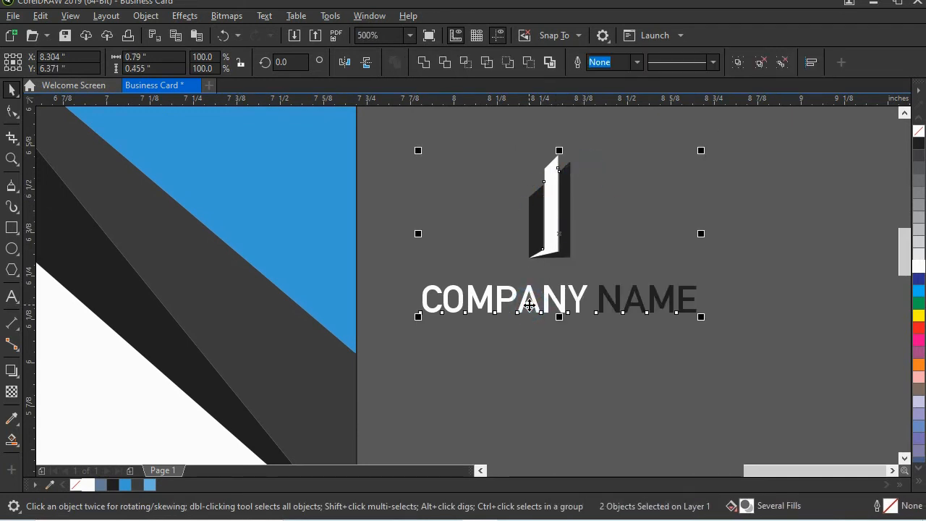
pyautogui.moveTo(445, 237); pyautogui.dragTo(474, 251)
pyautogui.click(148, 15)
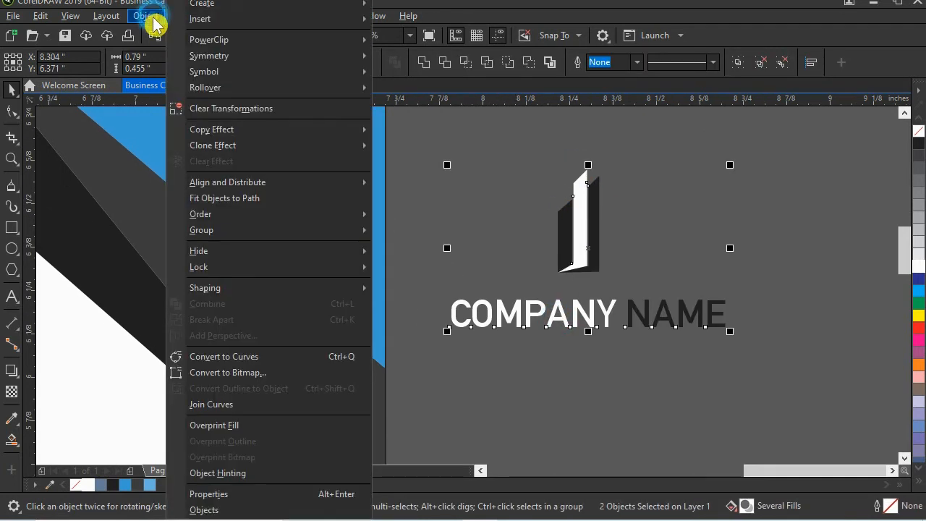
pyautogui.moveTo(268, 185)
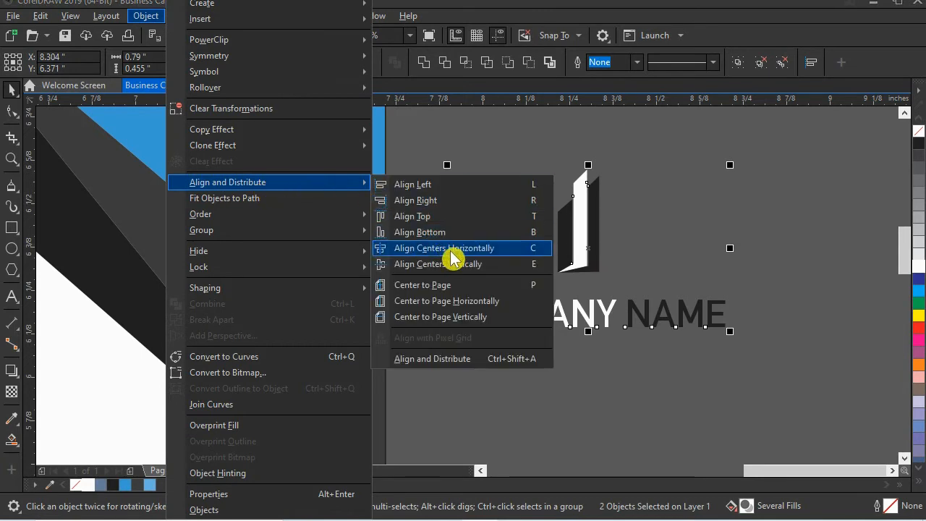
pyautogui.click(449, 248)
pyautogui.click(482, 132)
# - Group the small logo and the company name together
pyautogui.scroll(-1, 537, 189)
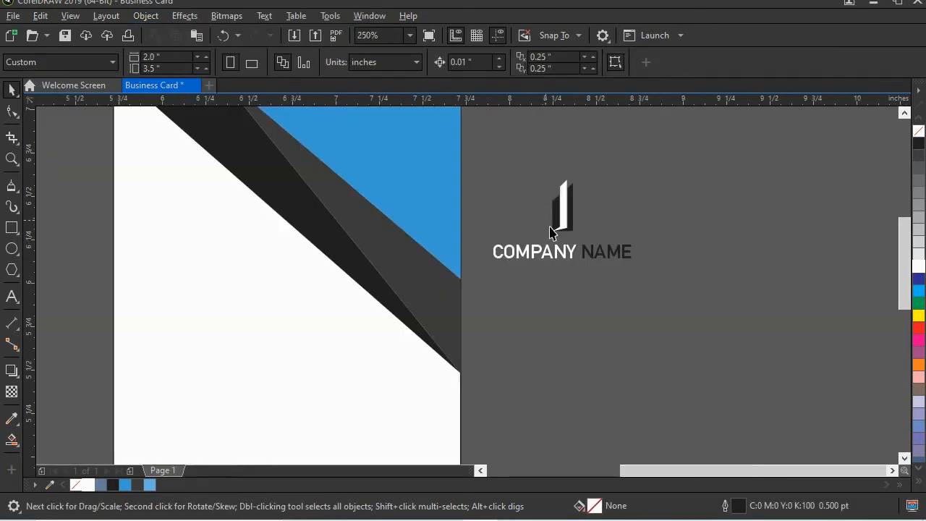
pyautogui.moveTo(694, 306); pyautogui.dragTo(463, 157)
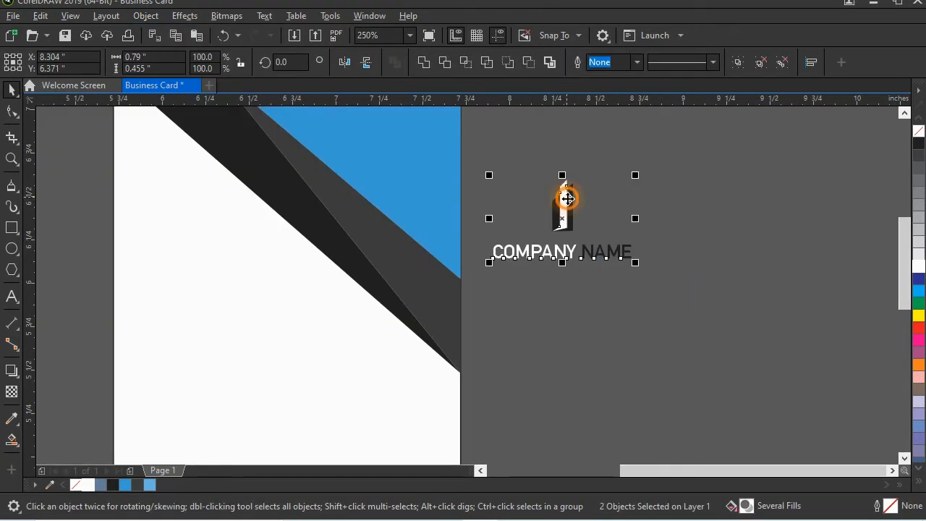
pyautogui.rightClick(568, 198)
pyautogui.click(615, 174)
# - Move the logo and name group onto the duplicate card's blue triangle and order it in front of the triangle
pyautogui.moveTo(403, 190); pyautogui.dragTo(453, 276)
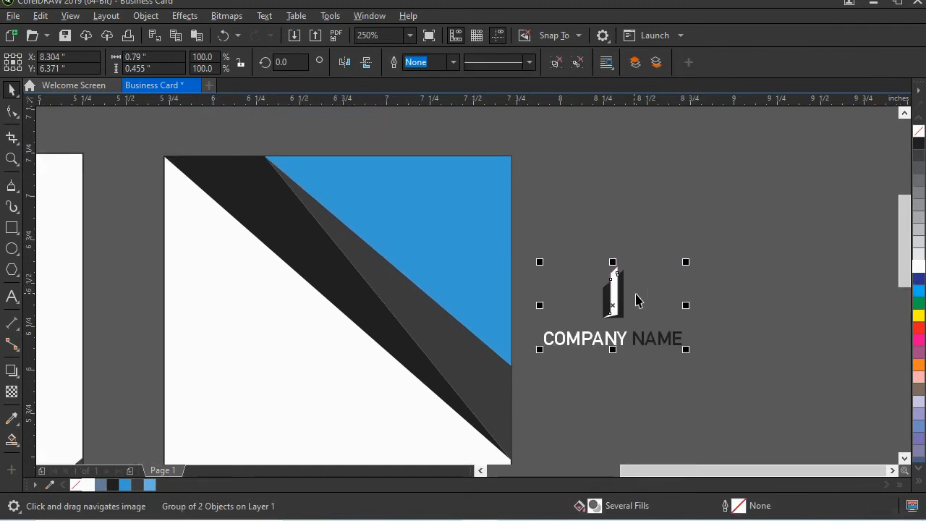
pyautogui.moveTo(617, 287); pyautogui.dragTo(439, 189)
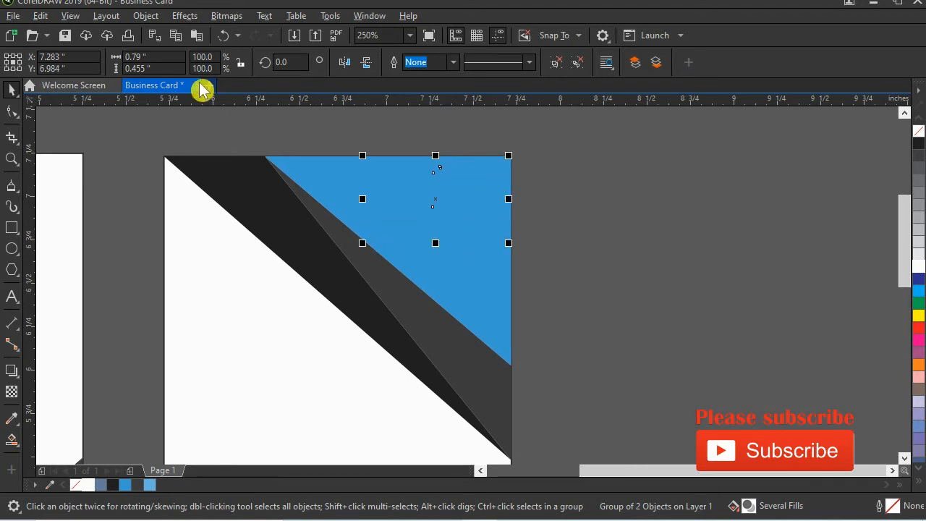
pyautogui.click(144, 18)
pyautogui.moveTo(245, 215)
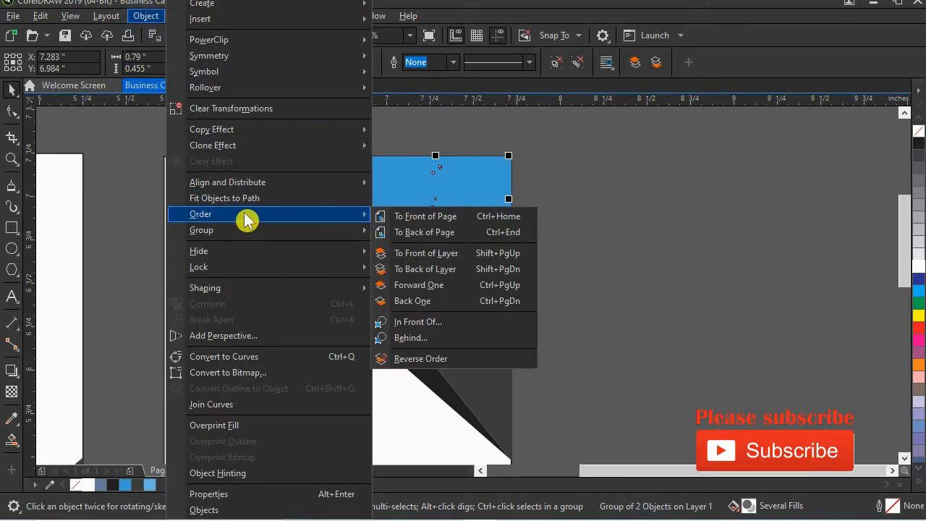
pyautogui.click(438, 322)
pyautogui.click(325, 183)
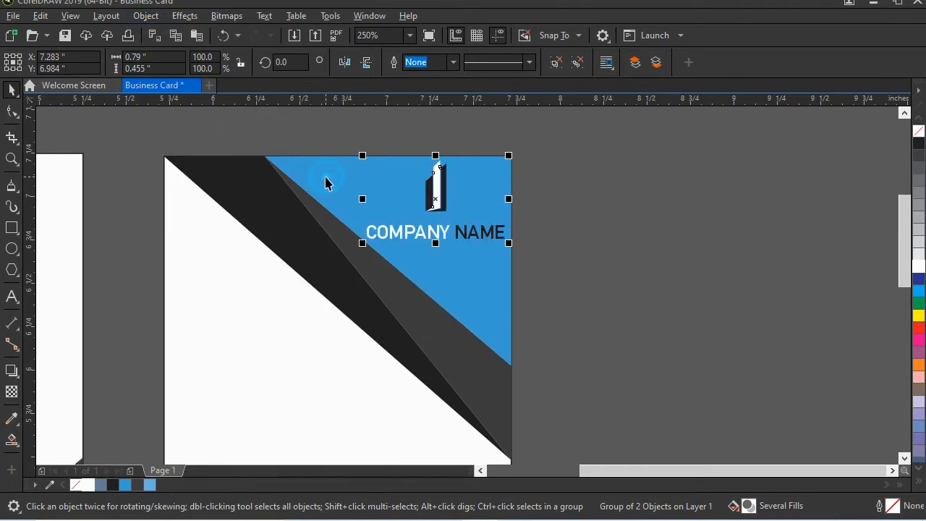
# - Nudge the logo and name group 0.01 inch up and 0.01 inch left on the blue triangle
pyautogui.scroll(2, 434, 209)
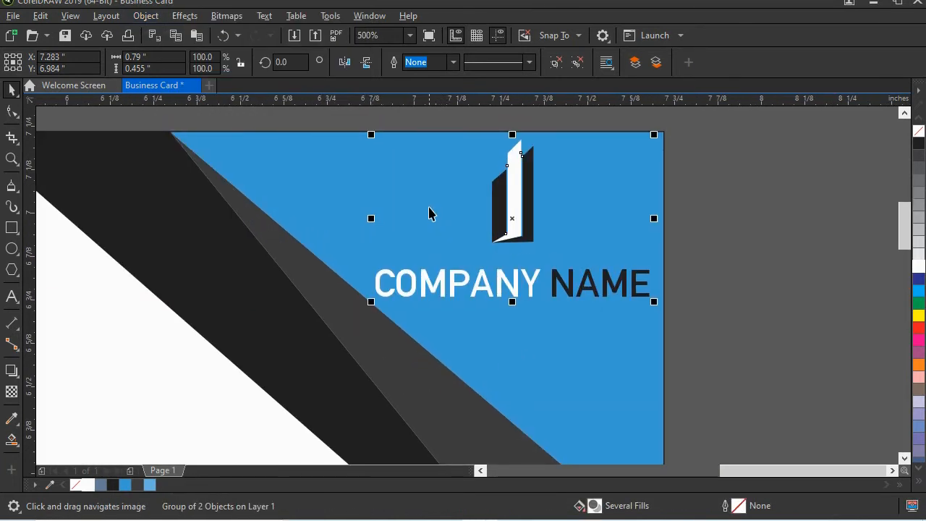
pyautogui.press('Up')
pyautogui.press('Left')
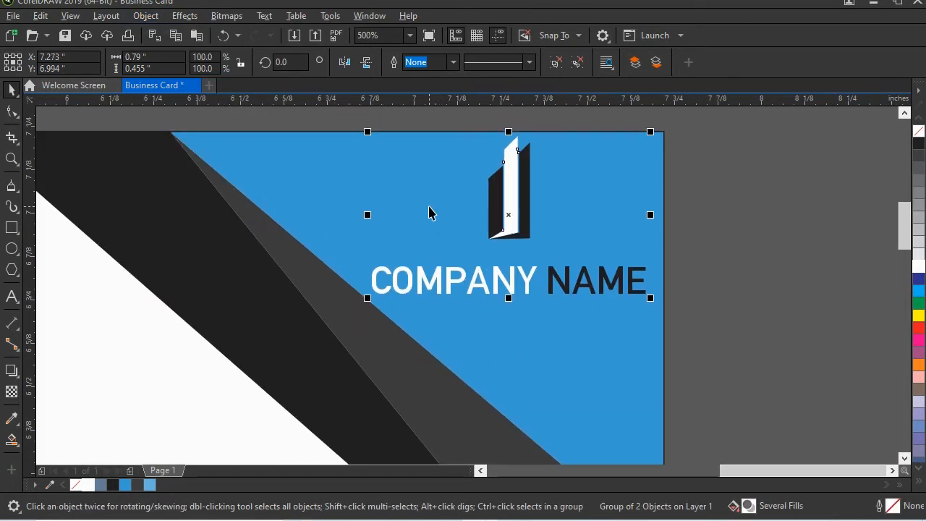
pyautogui.click(719, 247)
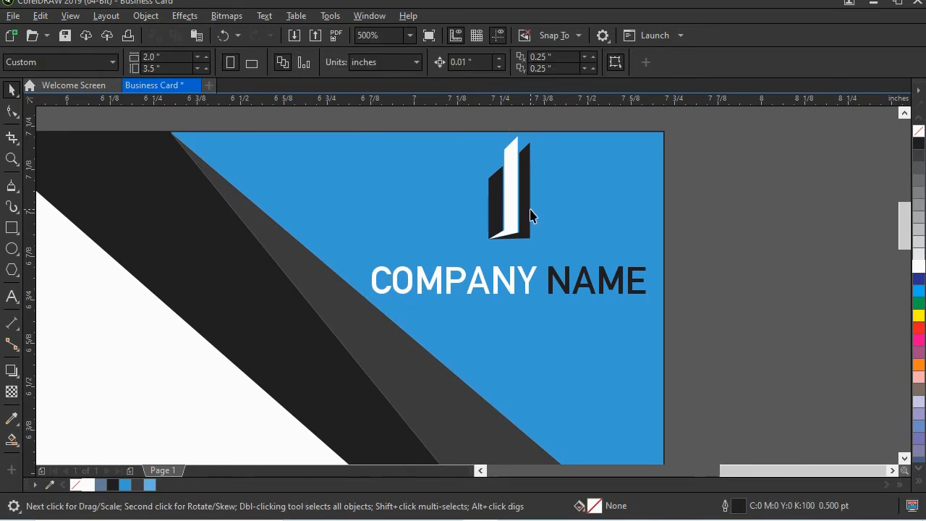
# - Add the text "Your Name" in 8 pt Arial on the white area below the black stripe, and colour "Your" blue, C70 M26 Y0 K0
pyautogui.scroll(-4, 530, 215)
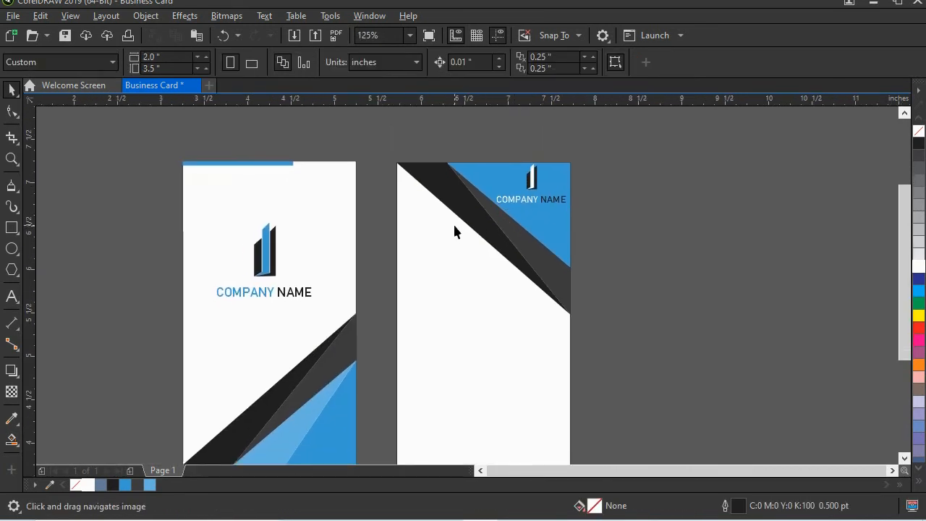
pyautogui.scroll(2, 454, 230)
pyautogui.click(12, 295)
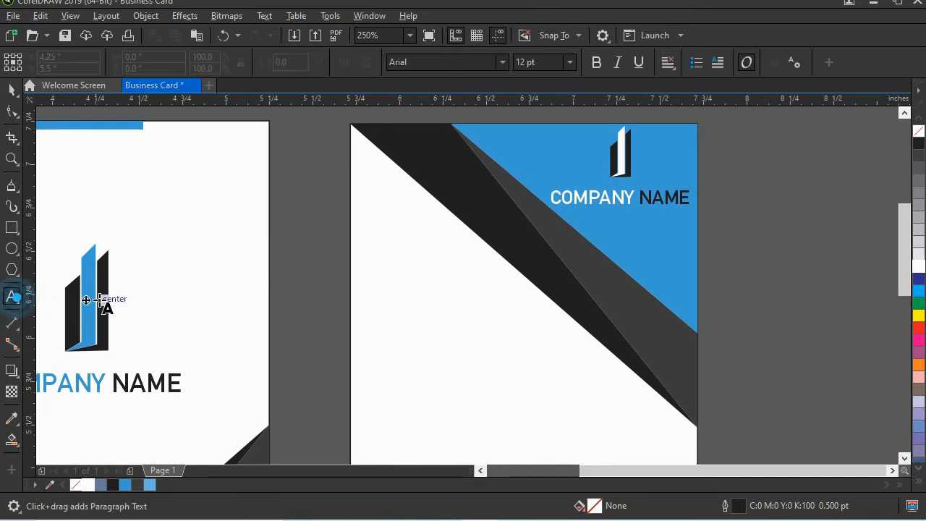
pyautogui.click(367, 268)
pyautogui.write('Your Name')
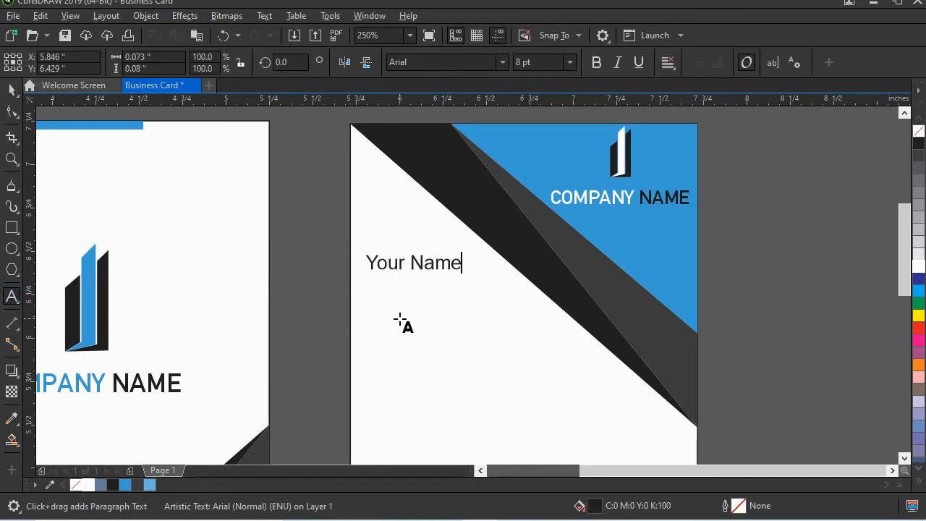
pyautogui.moveTo(405, 260); pyautogui.dragTo(368, 262)
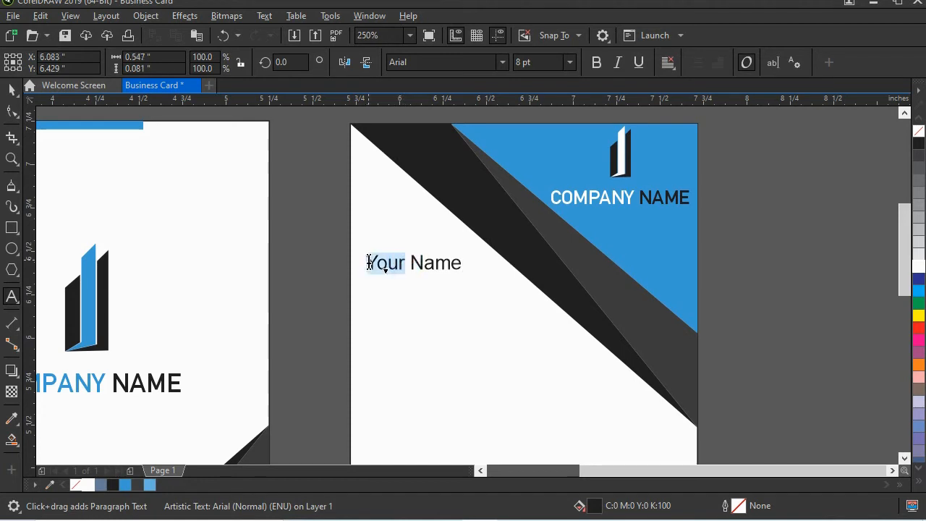
pyautogui.click(128, 484)
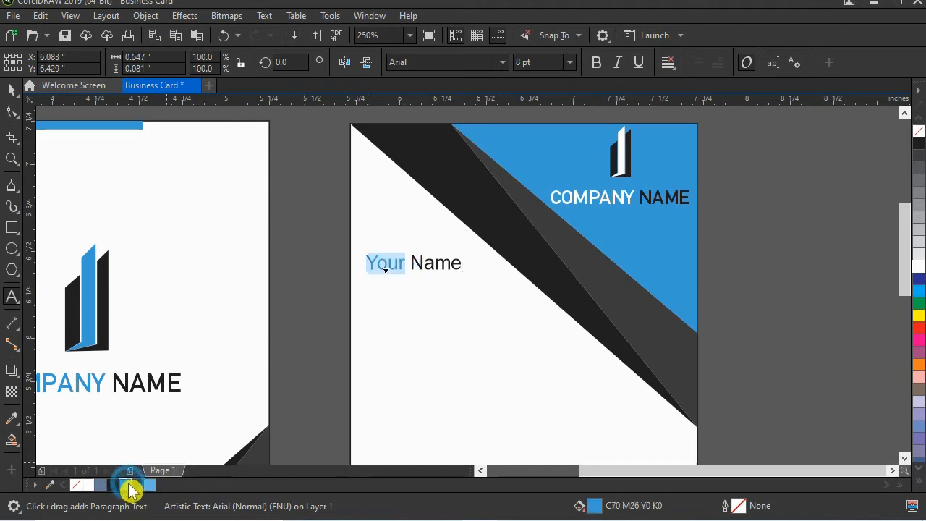
# - Set the "Your Name" text in Alte DIN 1451 Mittelschrift and shift it slightly up and to the right
pyautogui.click(12, 90)
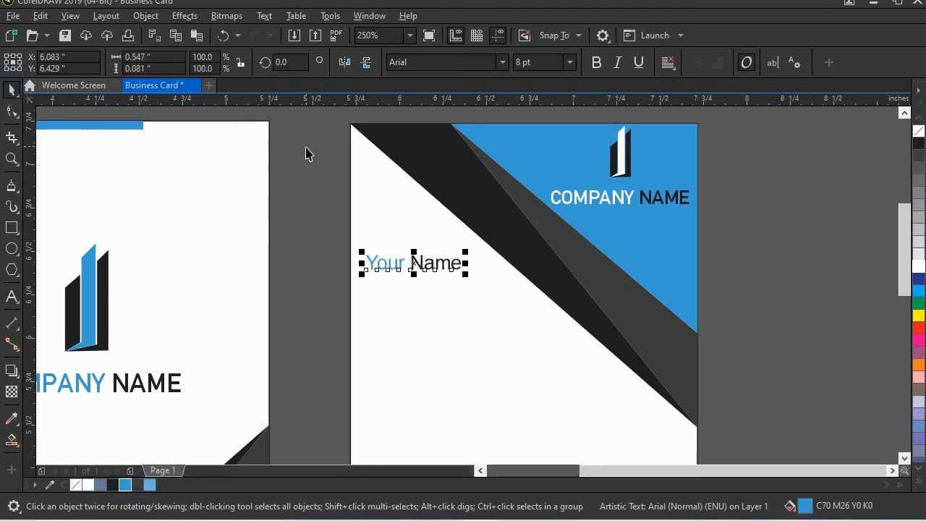
pyautogui.click(502, 62)
pyautogui.click(464, 109)
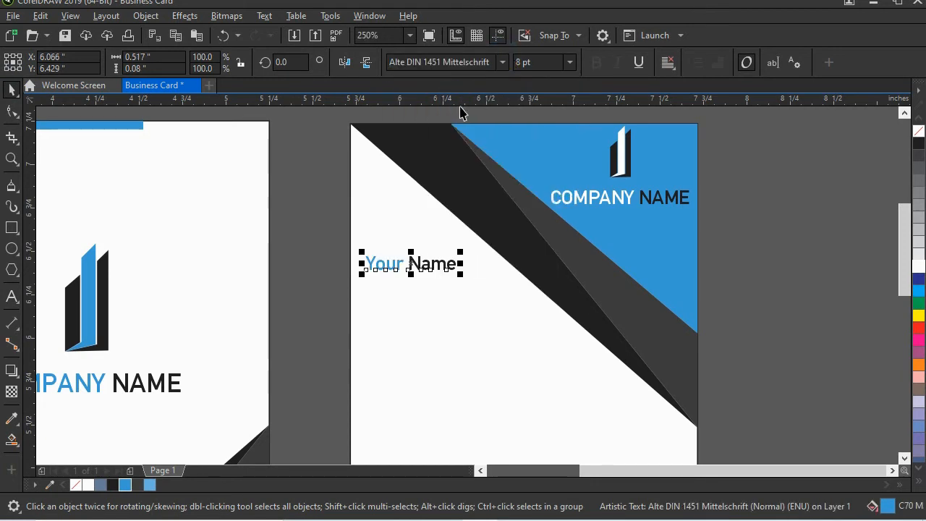
pyautogui.moveTo(383, 301)
pyautogui.mouseDown()
pyautogui.moveTo(407, 291)
pyautogui.moveTo(418, 247)
pyautogui.mouseUp()
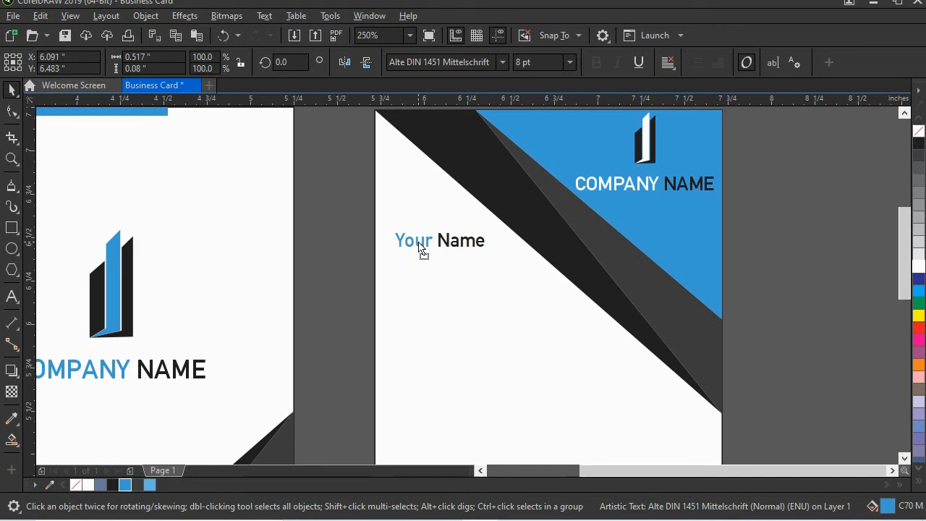
pyautogui.click(769, 273)
# - Enlarge the "Your Name" text to 11 pt and move it slightly down, clear of the black stripe
pyautogui.scroll(-2, 543, 285)
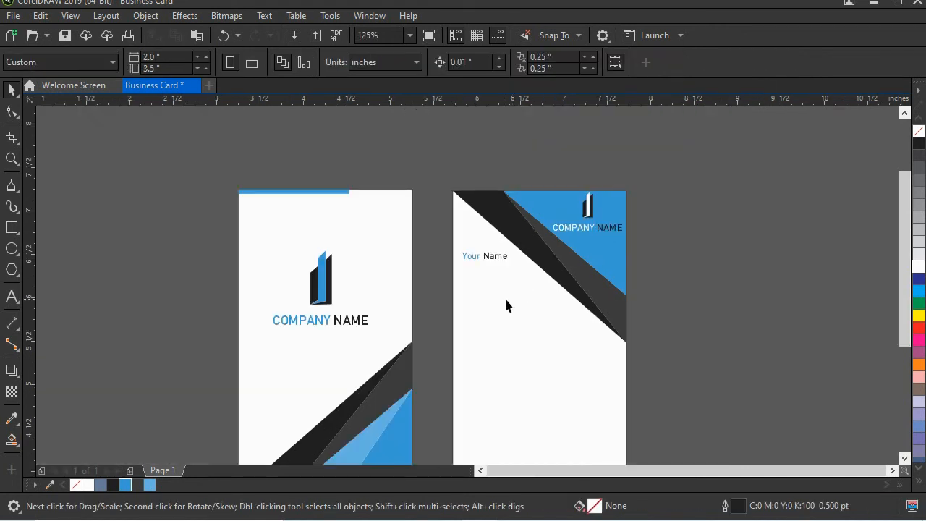
pyautogui.moveTo(506, 306)
pyautogui.mouseDown()
pyautogui.moveTo(465, 235)
pyautogui.moveTo(475, 278)
pyautogui.mouseUp()
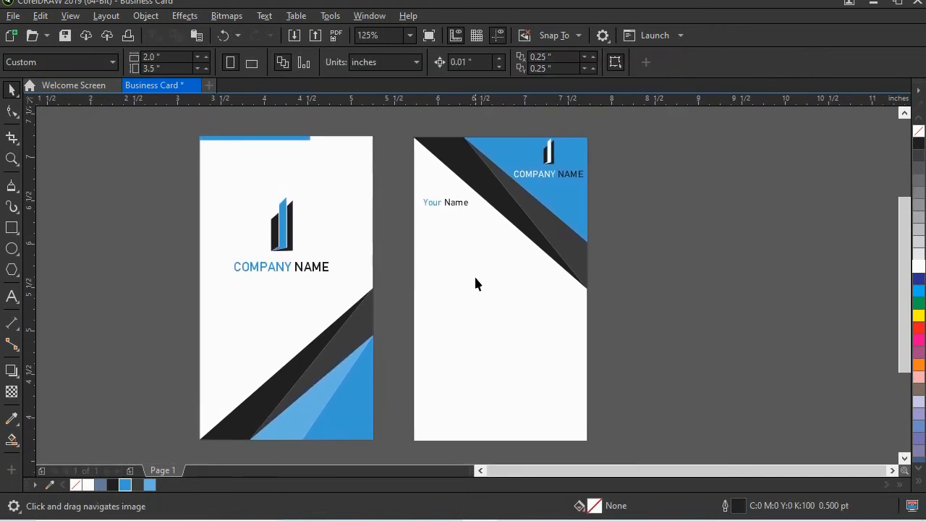
pyautogui.click(463, 206)
pyautogui.scroll(2, 454, 197)
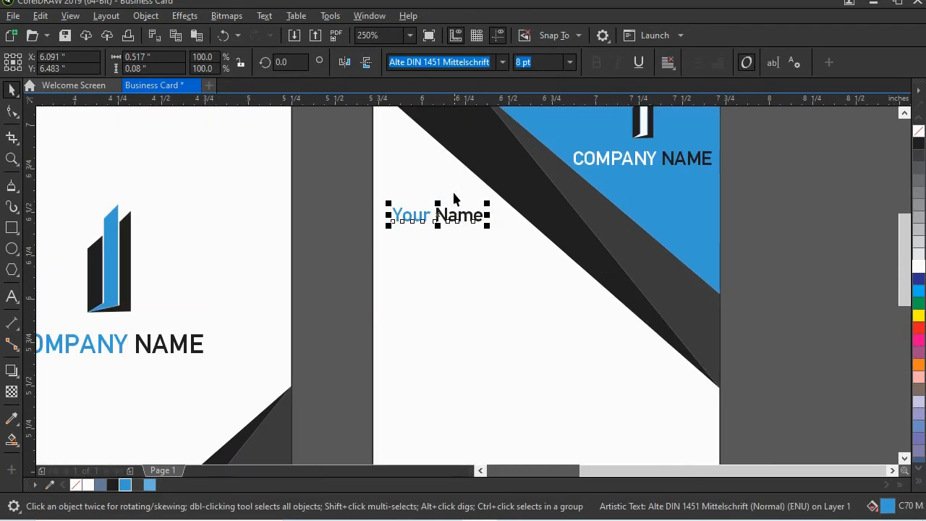
pyautogui.click(547, 60)
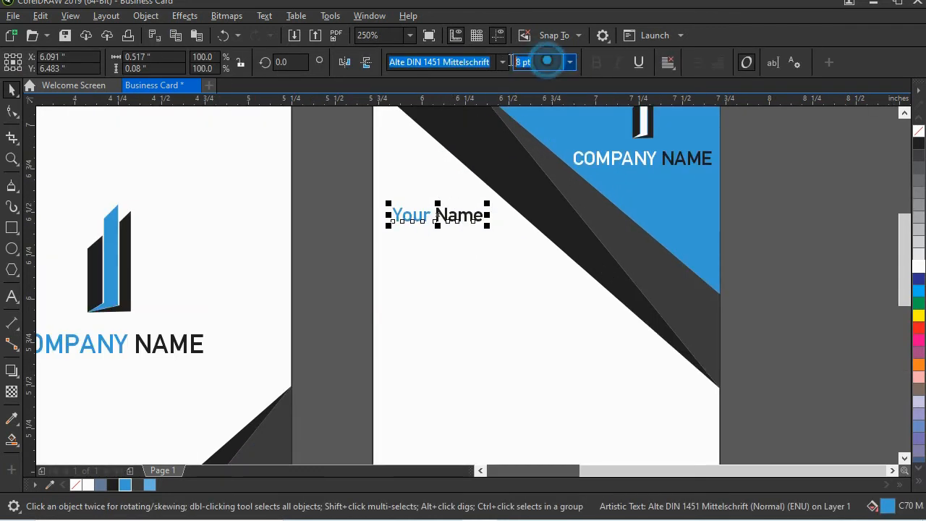
pyautogui.write('11')
pyautogui.press('Return')
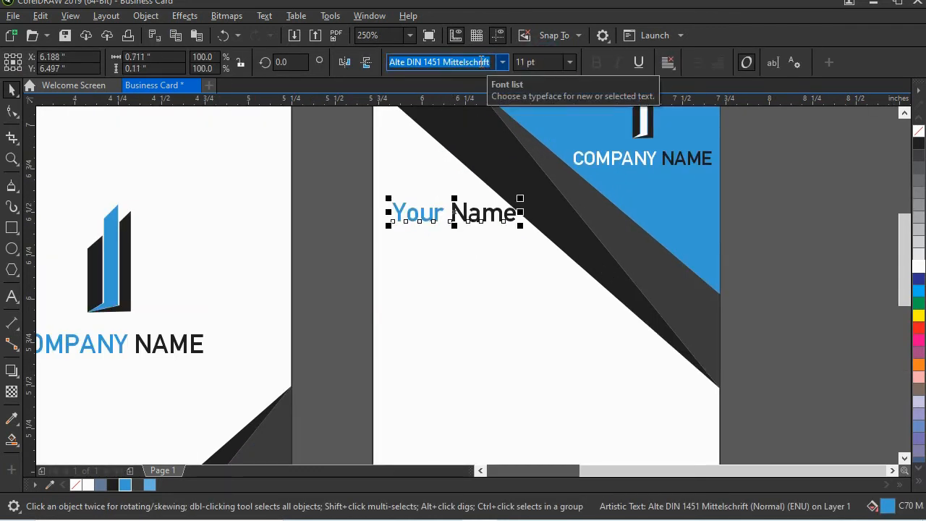
pyautogui.moveTo(457, 217); pyautogui.dragTo(461, 258)
pyautogui.click(798, 288)
pyautogui.scroll(-1, 576, 299)
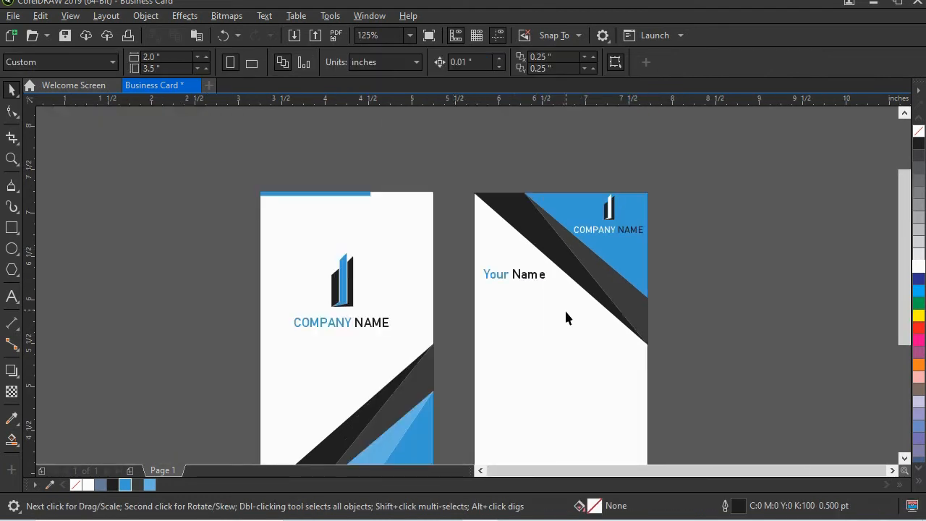
# - Move the contact details with their blue icon bar onto the lower left of the duplicate card, at about X 6.436, Y 4.246 inches
pyautogui.moveTo(586, 387); pyautogui.dragTo(489, 262)
pyautogui.moveTo(526, 346); pyautogui.dragTo(475, 262)
pyautogui.moveTo(364, 320); pyautogui.dragTo(436, 288)
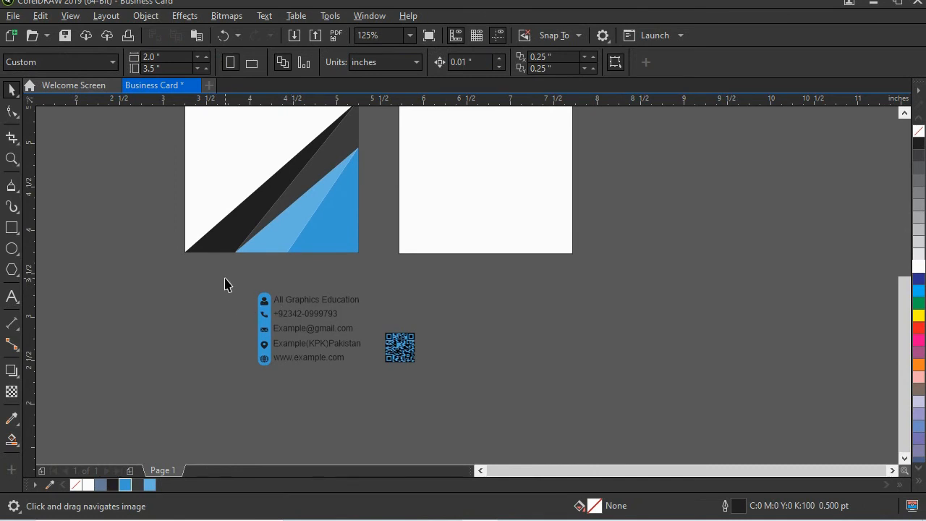
pyautogui.moveTo(224, 284); pyautogui.dragTo(368, 413)
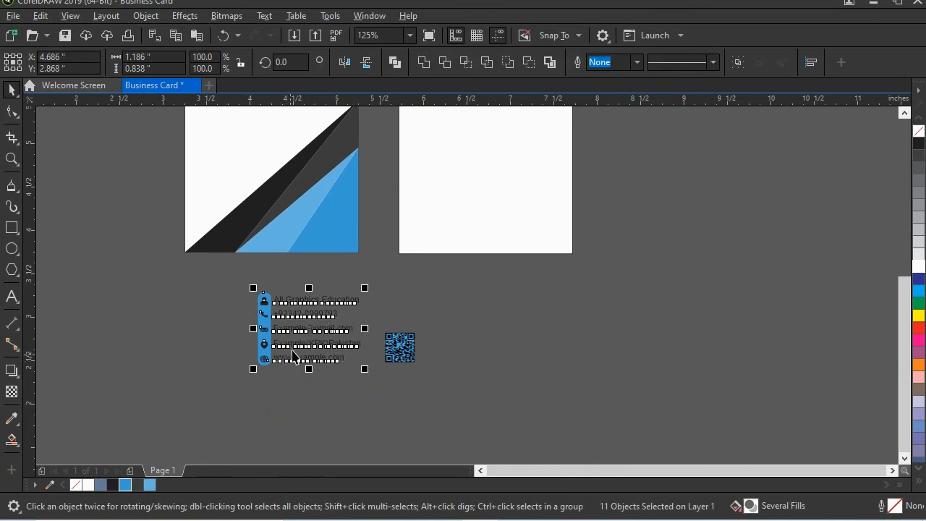
pyautogui.moveTo(293, 356); pyautogui.dragTo(457, 223)
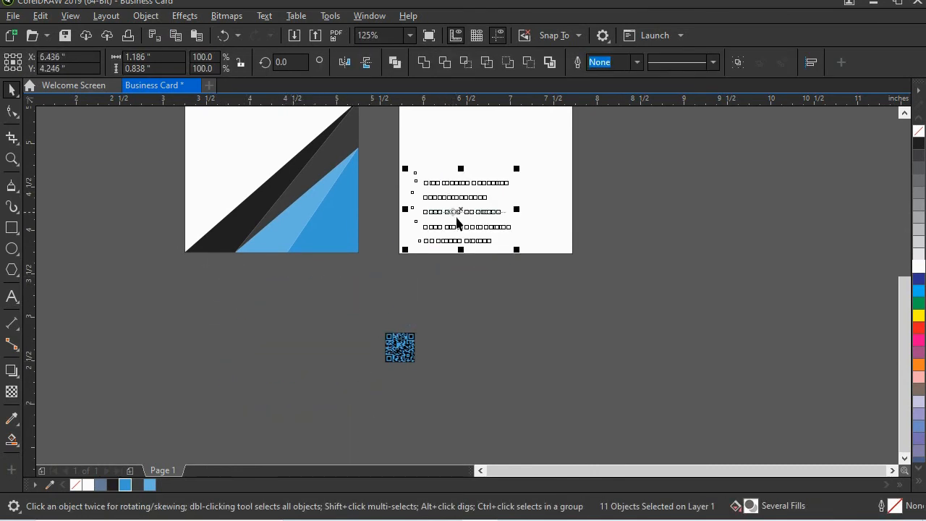
# - Order the contact details and icon bar in front of the duplicate card's white background
pyautogui.scroll(1, 469, 262)
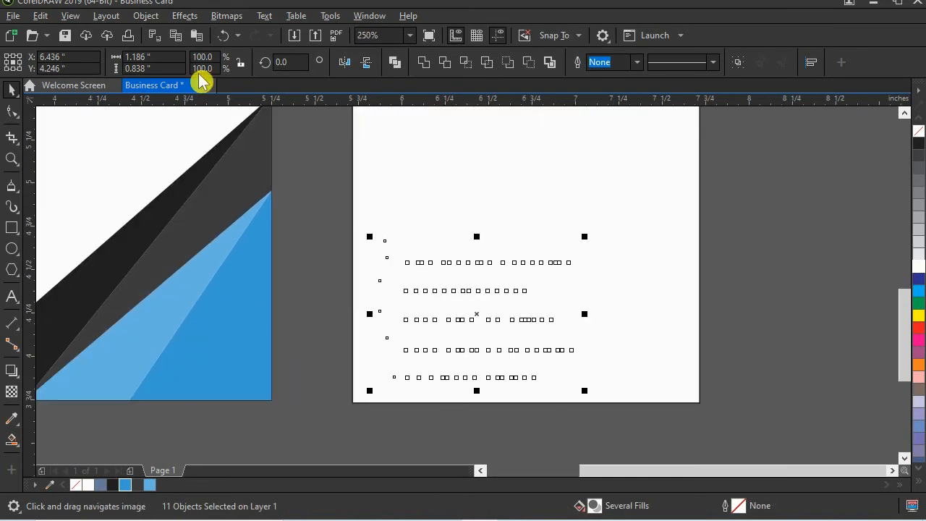
pyautogui.click(153, 16)
pyautogui.moveTo(253, 189)
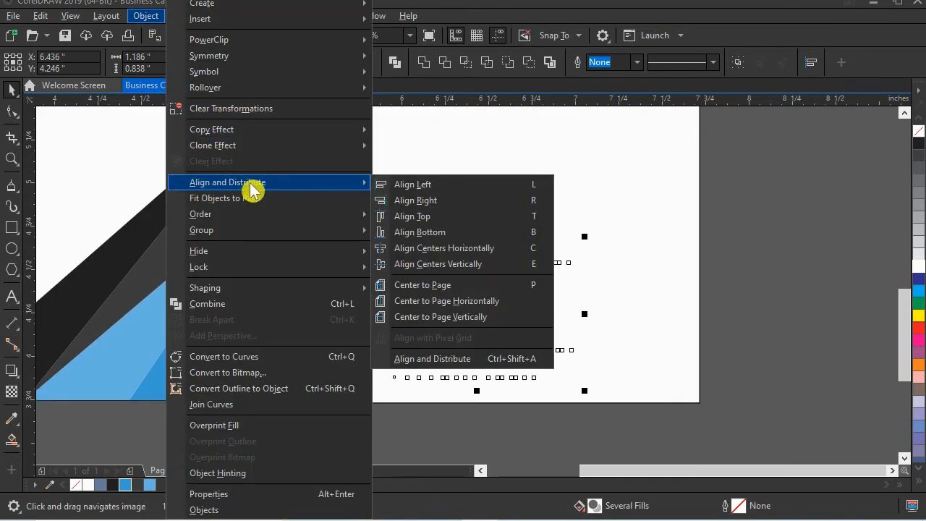
pyautogui.moveTo(307, 219)
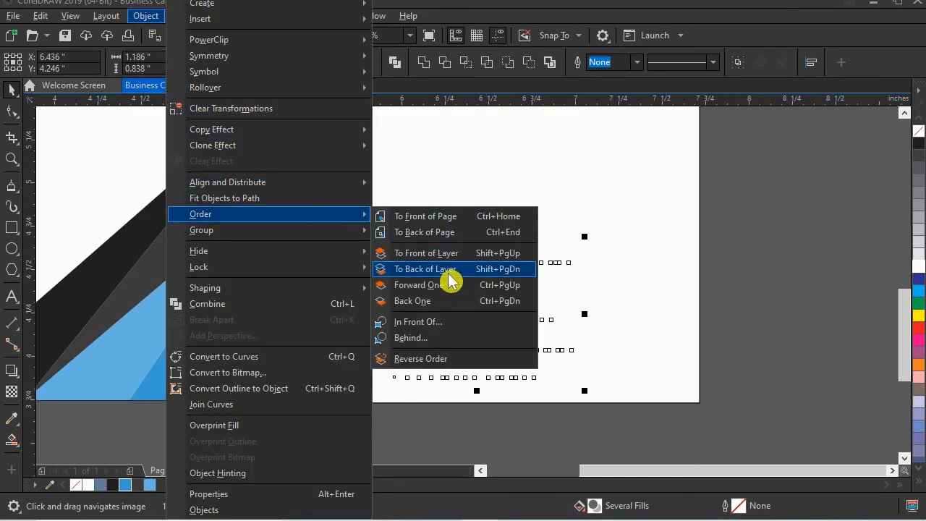
pyautogui.click(433, 321)
pyautogui.click(424, 180)
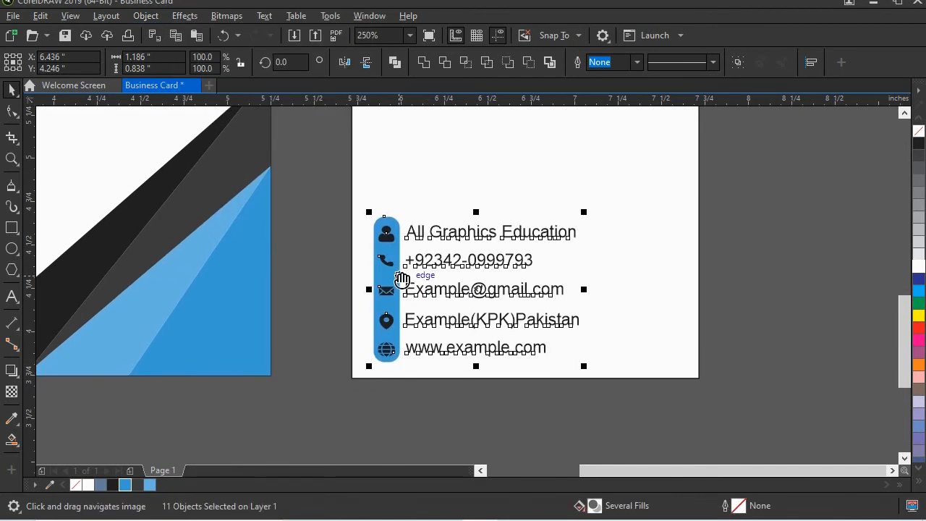
pyautogui.click(318, 268)
# - Group the contact lines, their icons and the blue bar together
pyautogui.moveTo(400, 251); pyautogui.dragTo(698, 394)
pyautogui.rightClick(387, 245)
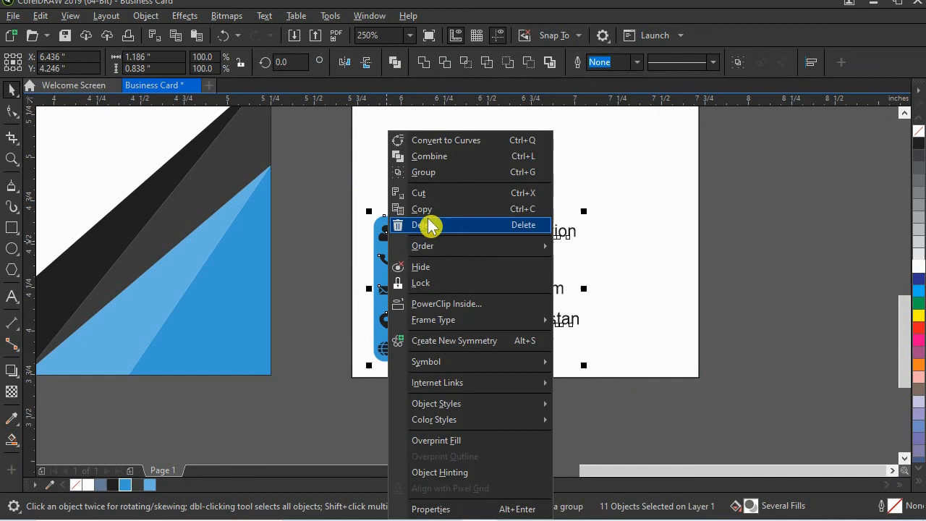
pyautogui.click(432, 172)
pyautogui.scroll(-4, 432, 186)
pyautogui.scroll(2, 441, 270)
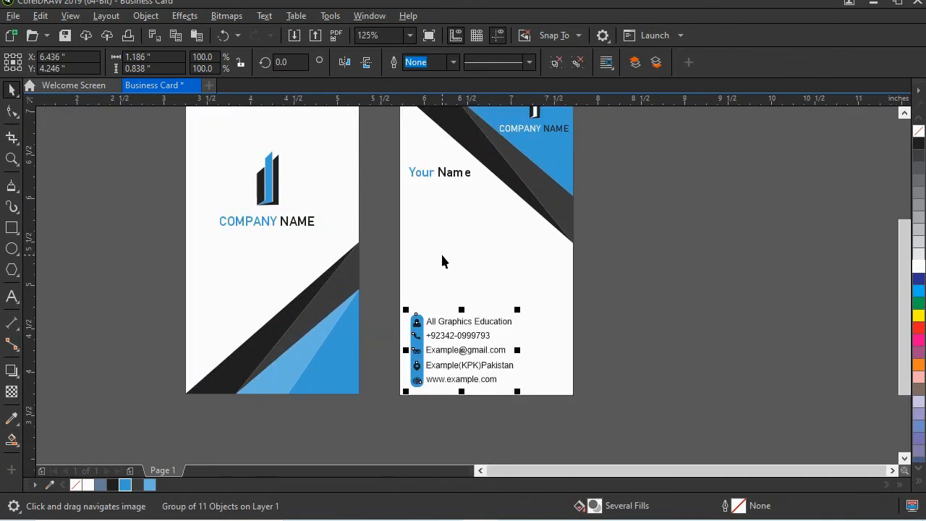
# - Align the left edge of the "Your Name" text with the contact details group
pyautogui.click(423, 172)
pyautogui.keyDown('shift'); pyautogui.click(427, 333); pyautogui.keyUp('shift')
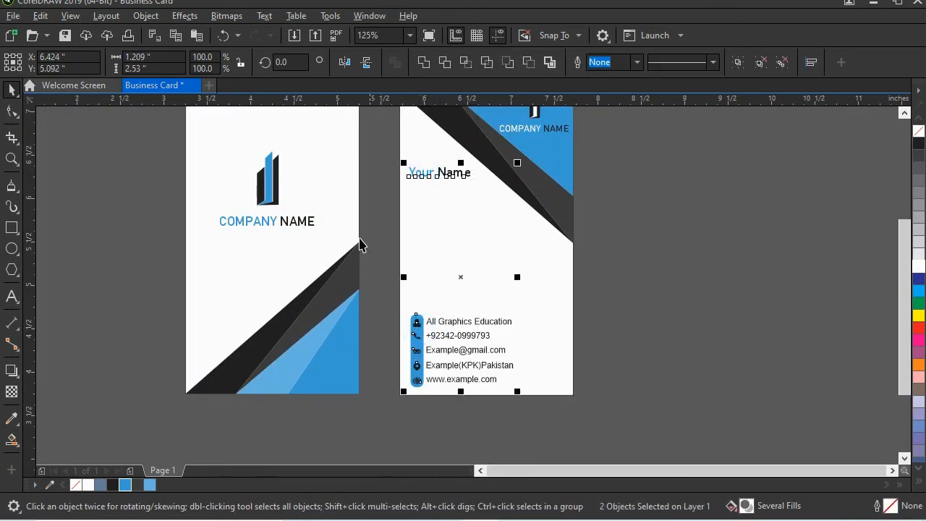
pyautogui.click(148, 19)
pyautogui.moveTo(326, 182)
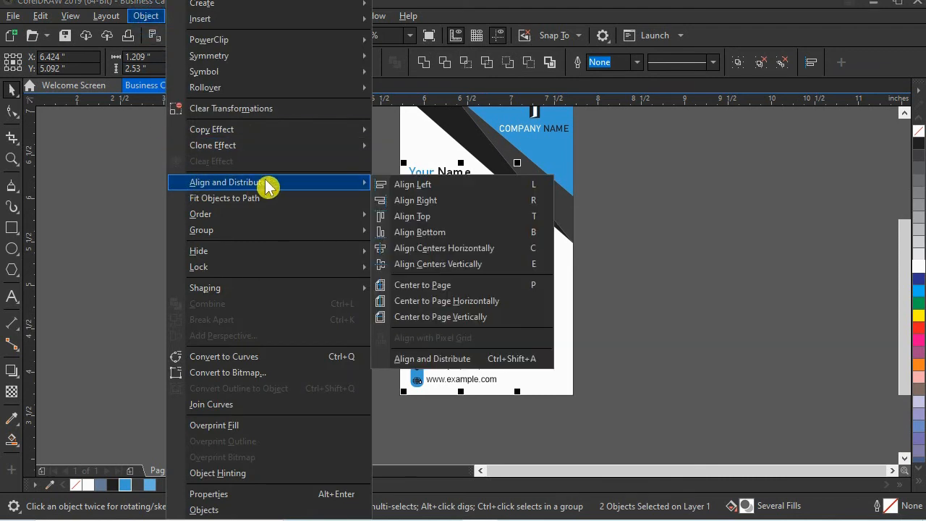
pyautogui.click(439, 188)
pyautogui.click(653, 262)
# - Move the QR code to the duplicate card's lower right corner, about X 7.422, Y 4.069 inches, and order it in front of the white background
pyautogui.moveTo(475, 355); pyautogui.dragTo(431, 261)
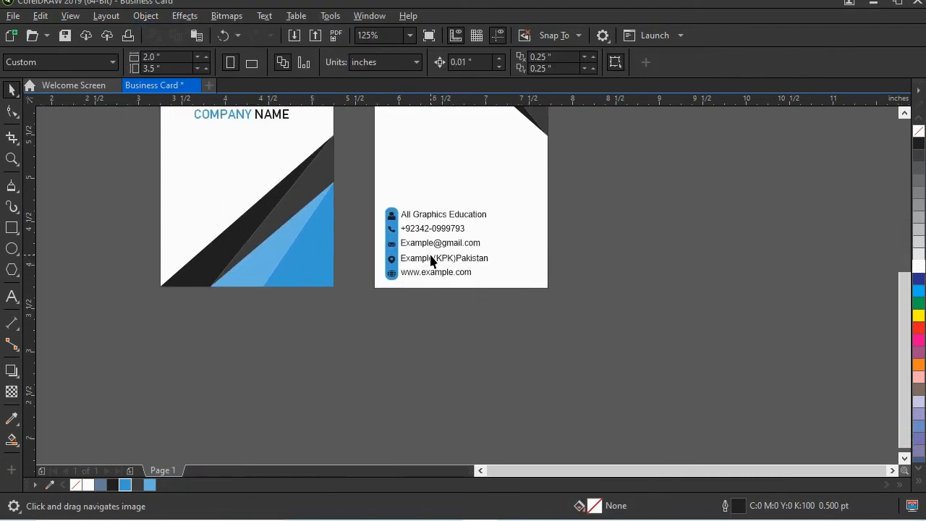
pyautogui.moveTo(313, 343); pyautogui.dragTo(500, 436)
pyautogui.moveTo(378, 380); pyautogui.dragTo(483, 246)
pyautogui.scroll(1, 500, 259)
pyautogui.click(145, 15)
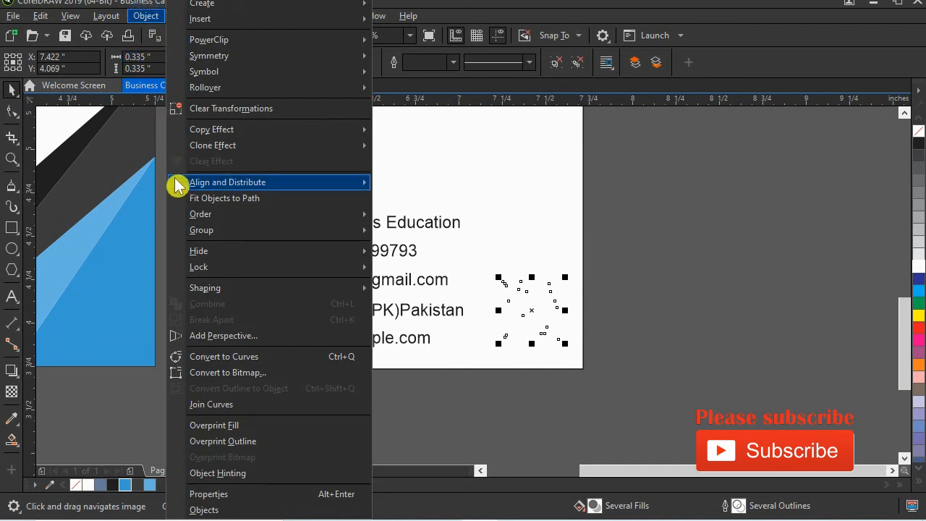
pyautogui.moveTo(178, 182)
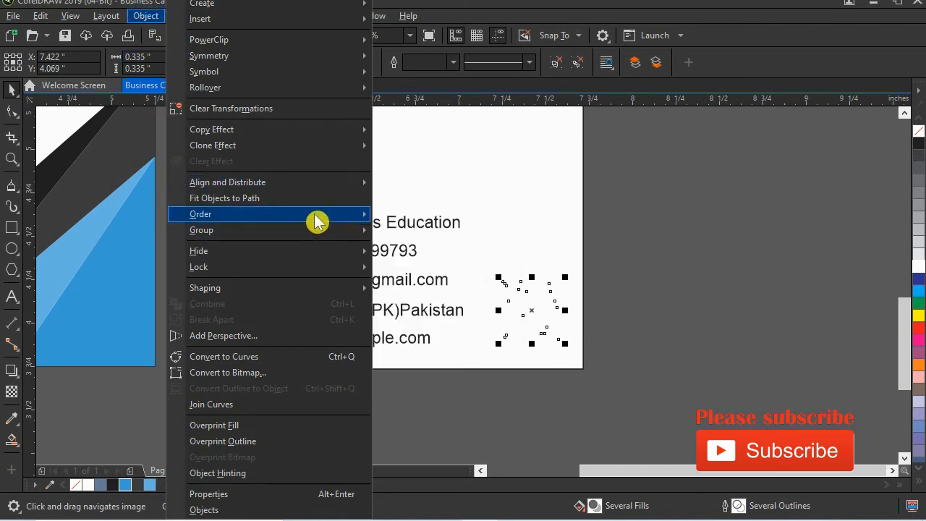
pyautogui.moveTo(316, 220)
pyautogui.click(436, 322)
pyautogui.click(498, 192)
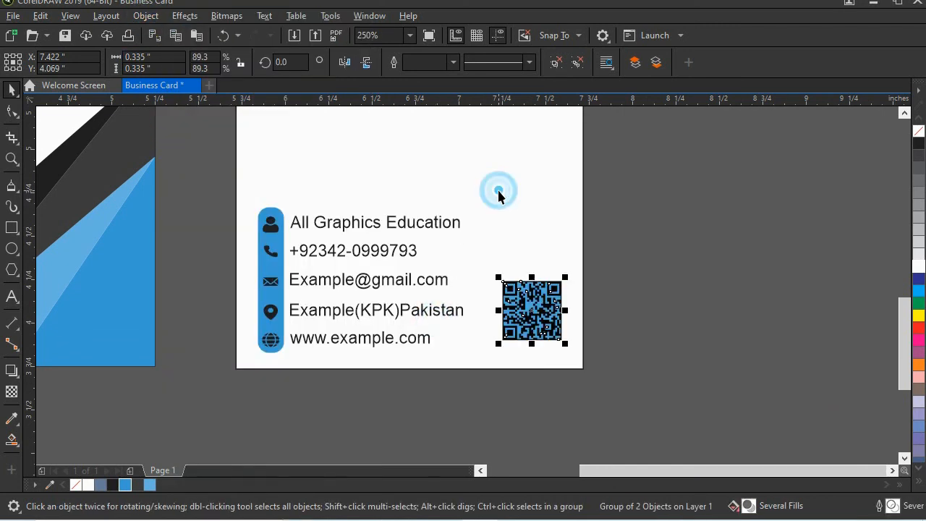
# - Align the bottom edge of the QR code with the contact details group
pyautogui.moveTo(413, 311); pyautogui.dragTo(406, 290)
pyautogui.keyDown('shift'); pyautogui.click(359, 319); pyautogui.keyUp('shift')
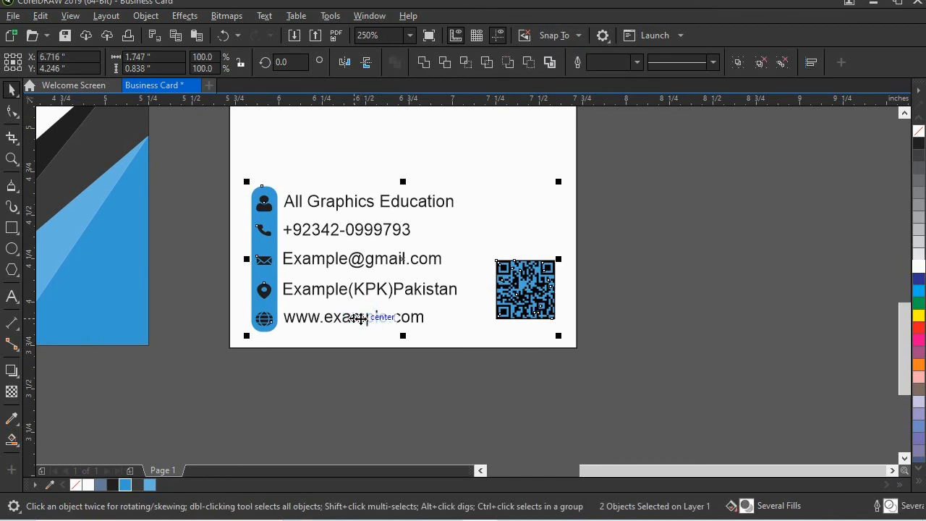
pyautogui.click(156, 16)
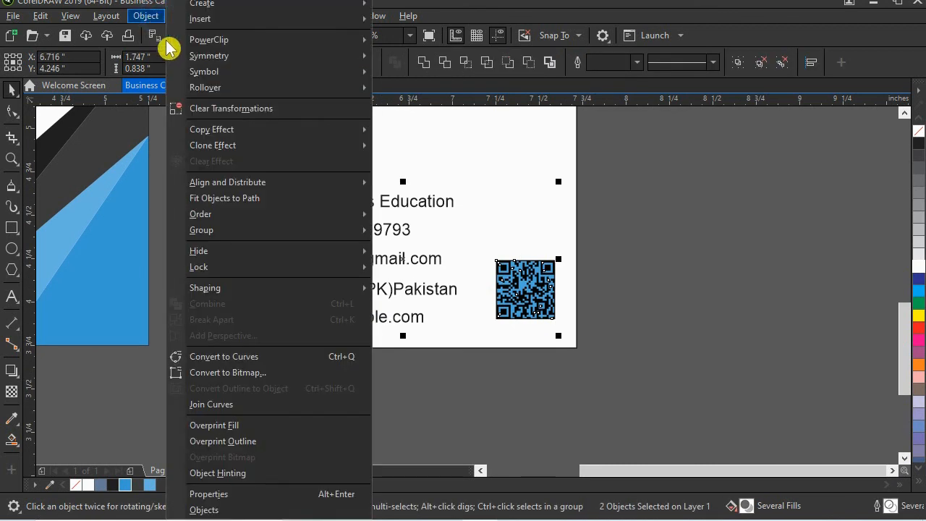
pyautogui.moveTo(227, 183)
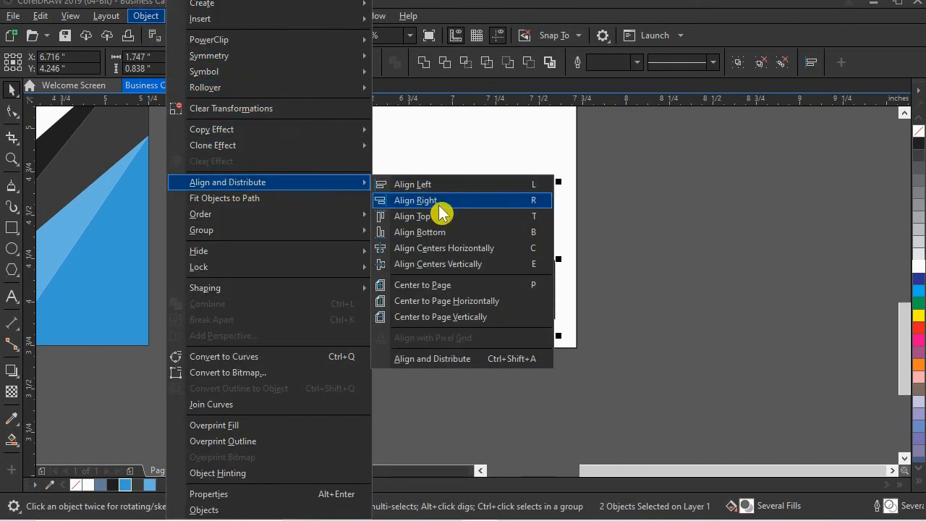
pyautogui.click(438, 232)
pyautogui.click(643, 260)
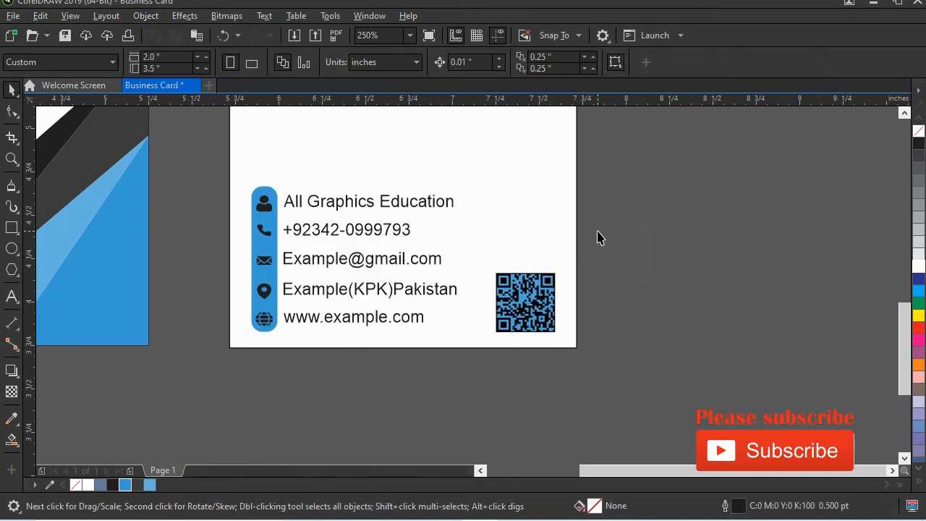
pyautogui.scroll(-2, 427, 248)
pyautogui.moveTo(388, 227); pyautogui.dragTo(465, 251)
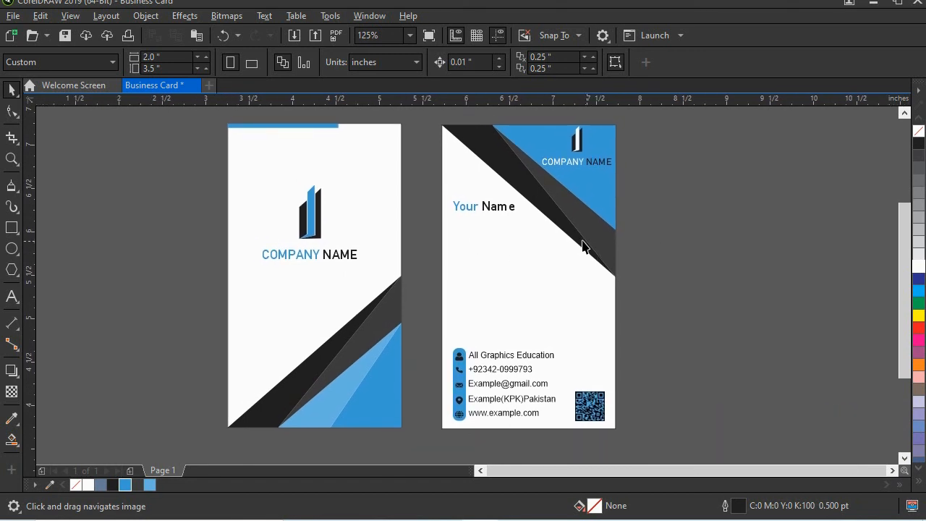
pyautogui.scroll(2, 512, 209)
pyautogui.scroll(-2, 512, 209)
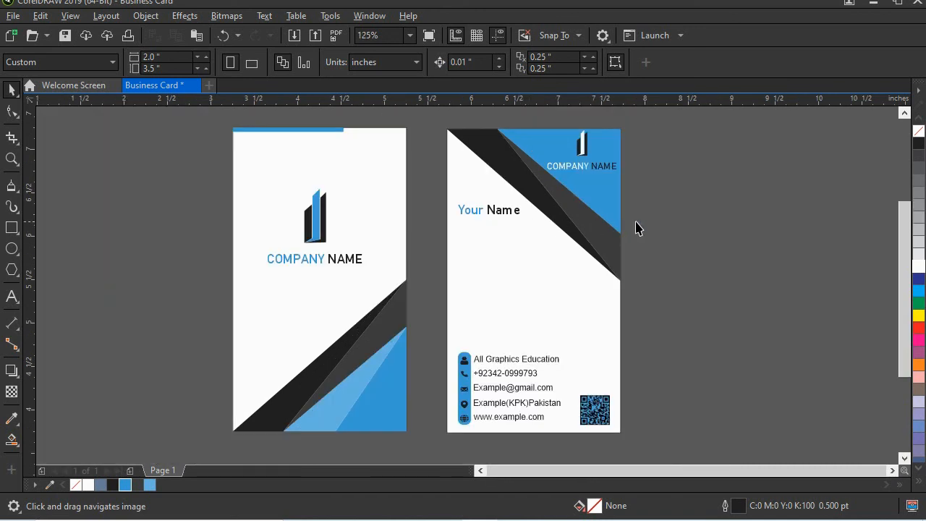